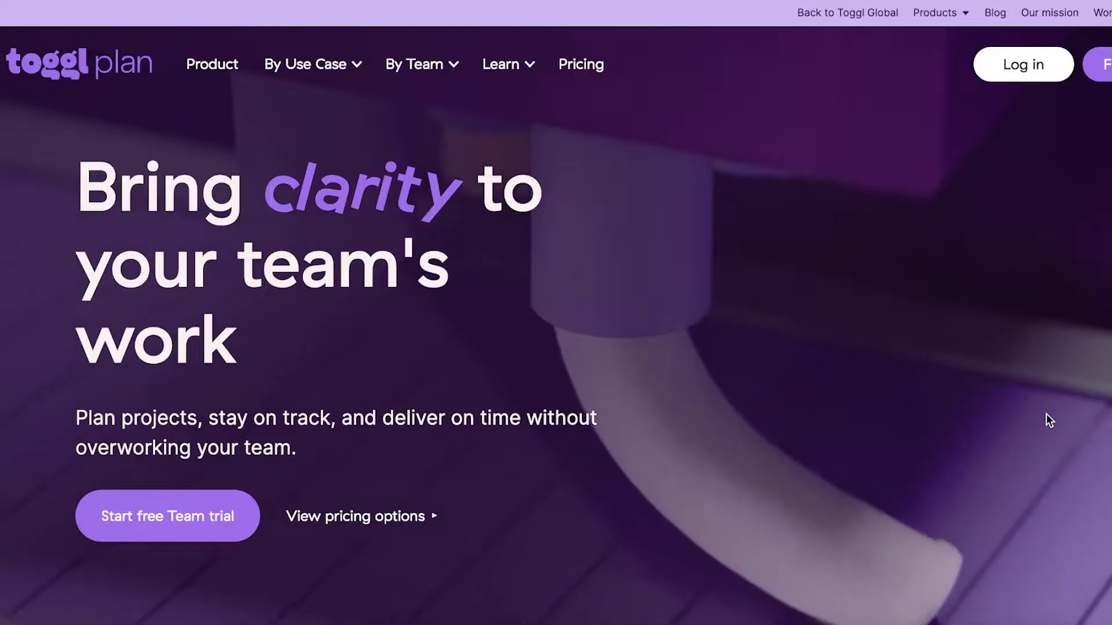
Look through the Toggl Plan home page, including its team types, timeline preview and project planning section.
scroll(1046, 412, "down", 5)
scroll(1036, 419, "down", 15)
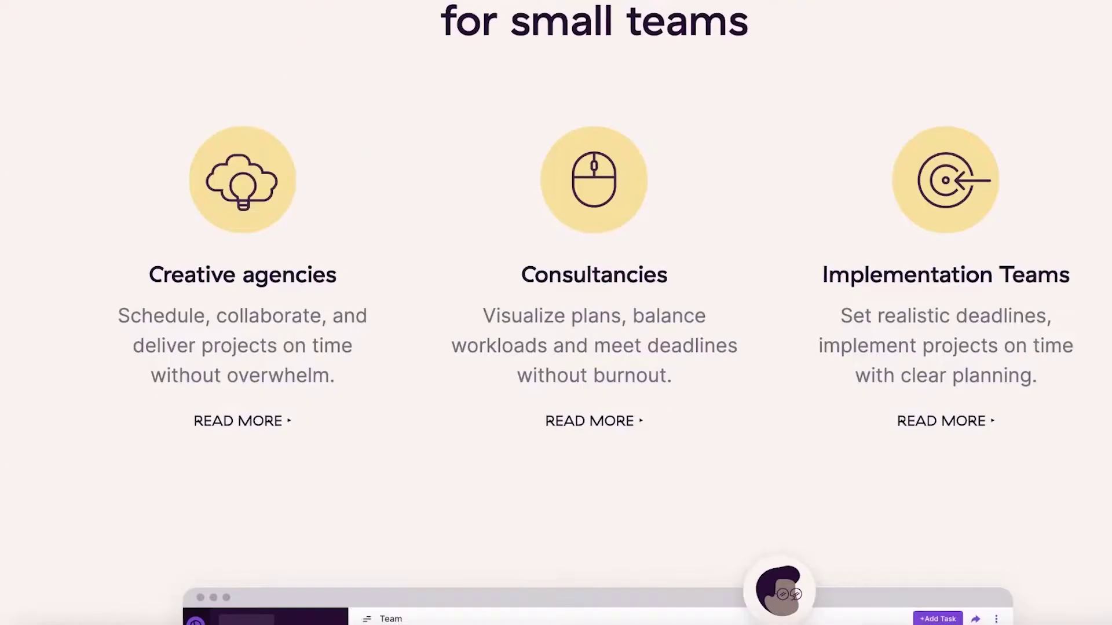
scroll(1102, 444, "up", 3)
scroll(1102, 445, "down", 2)
scroll(556, 348, "down", 10)
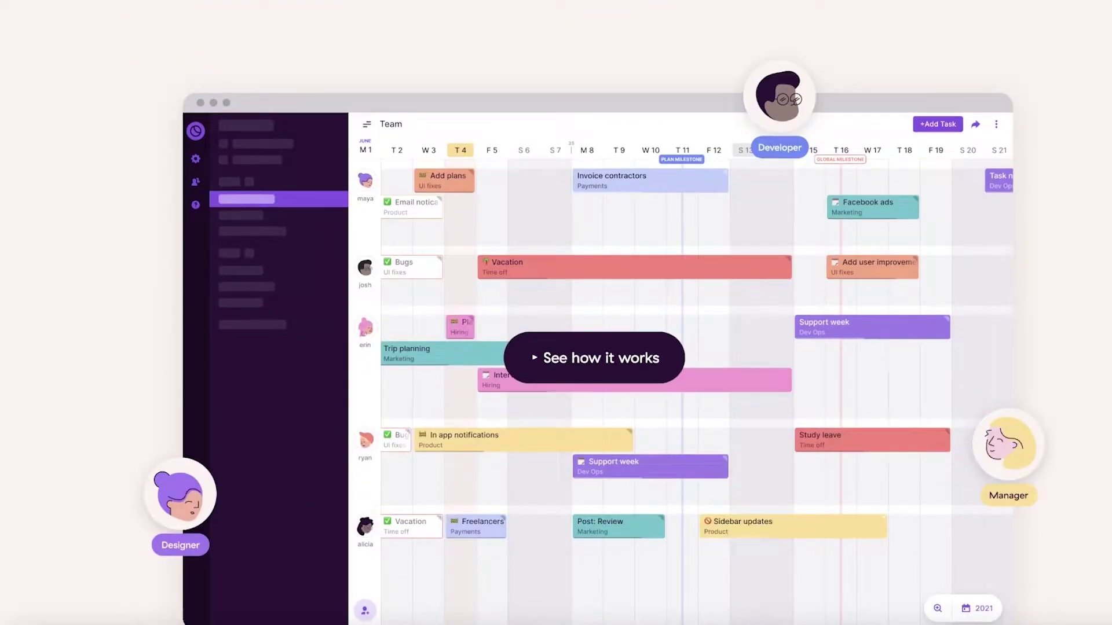
scroll(556, 347, "down", 13)
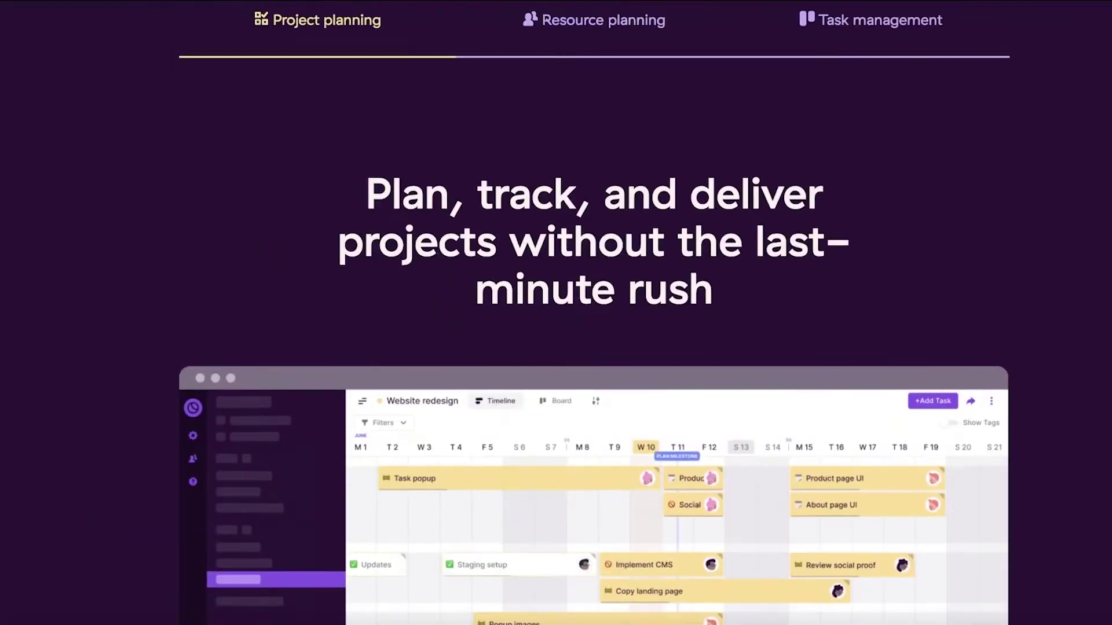
scroll(555, 313, "up", 20)
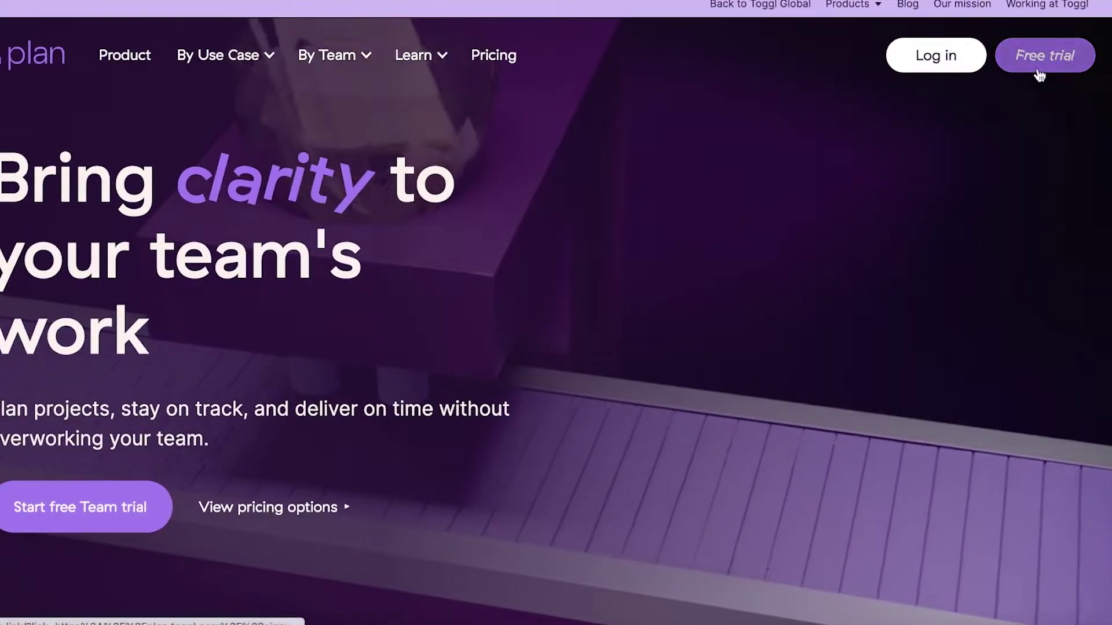
Sign up for the free trial with the work e-mail address and account password, agreeing to the Terms of Service and Privacy Policy.
left_click(1039, 73)
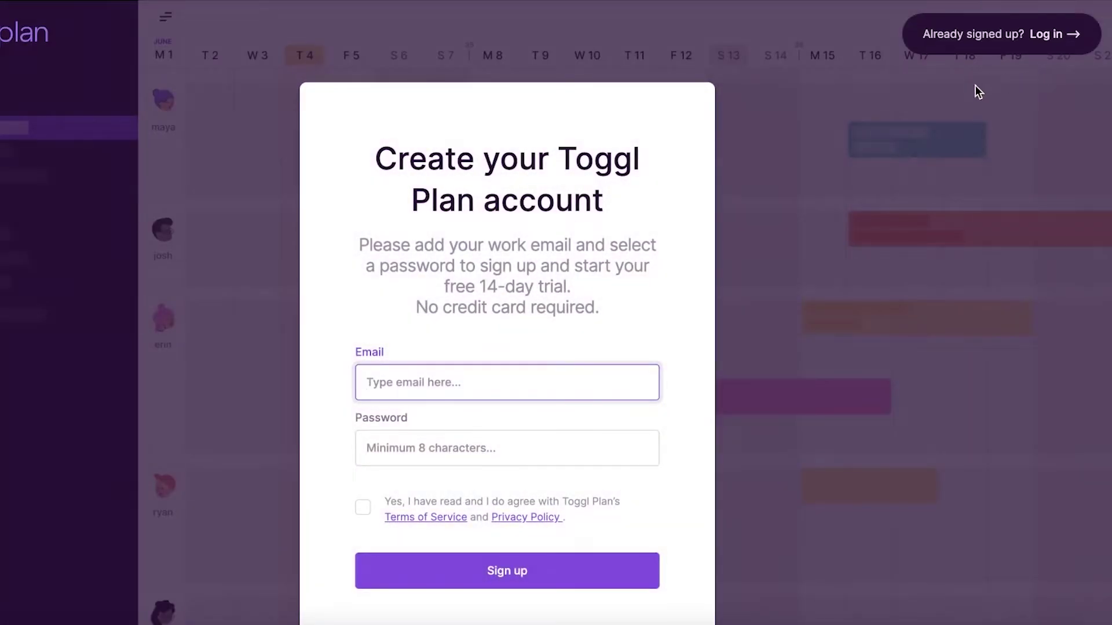
scroll(950, 116, "down", 2)
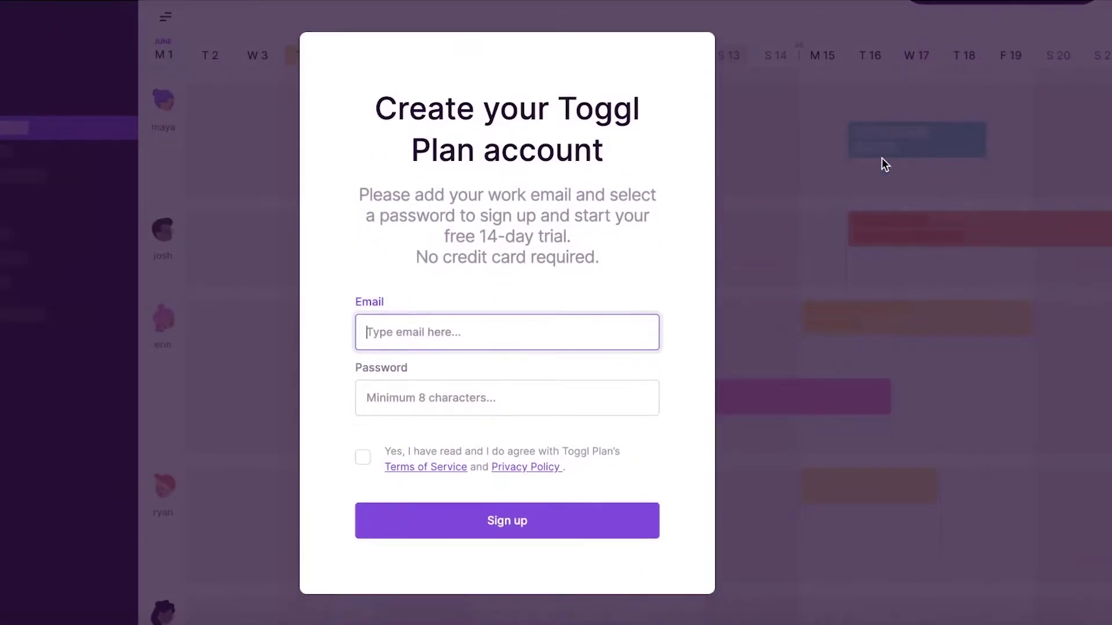
left_click(539, 334)
left_click(515, 377)
left_click(510, 383)
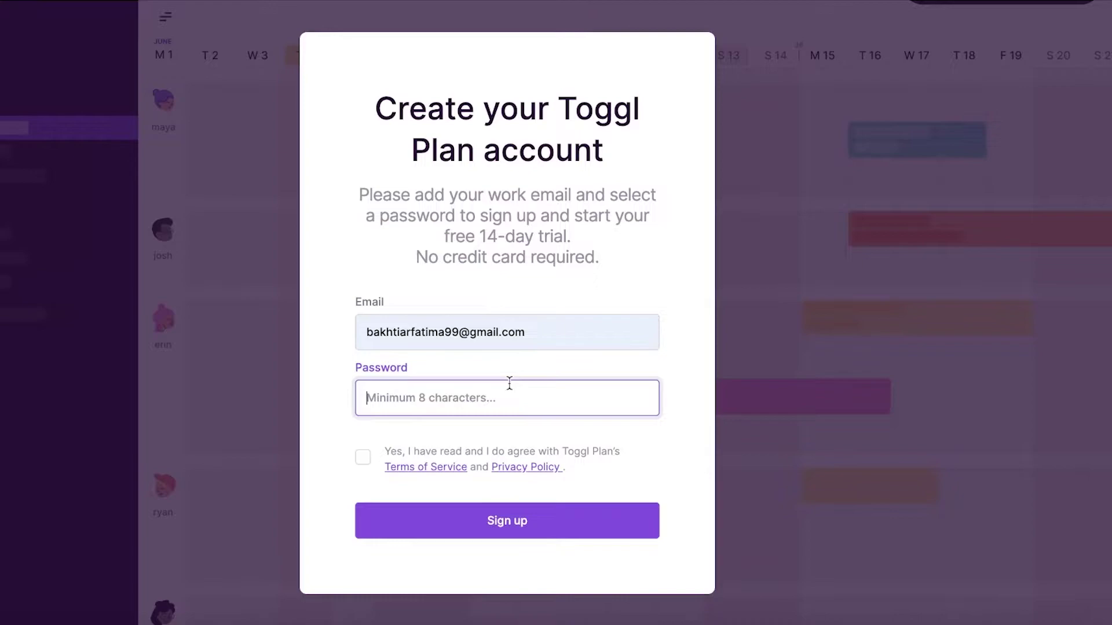
left_click(363, 457)
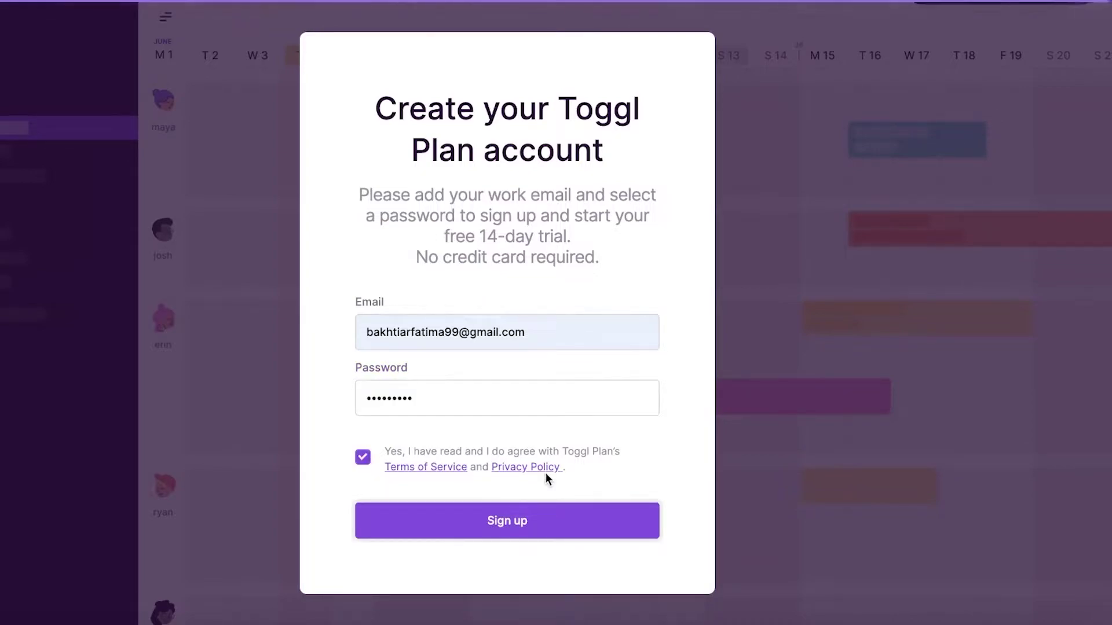
left_click(500, 526)
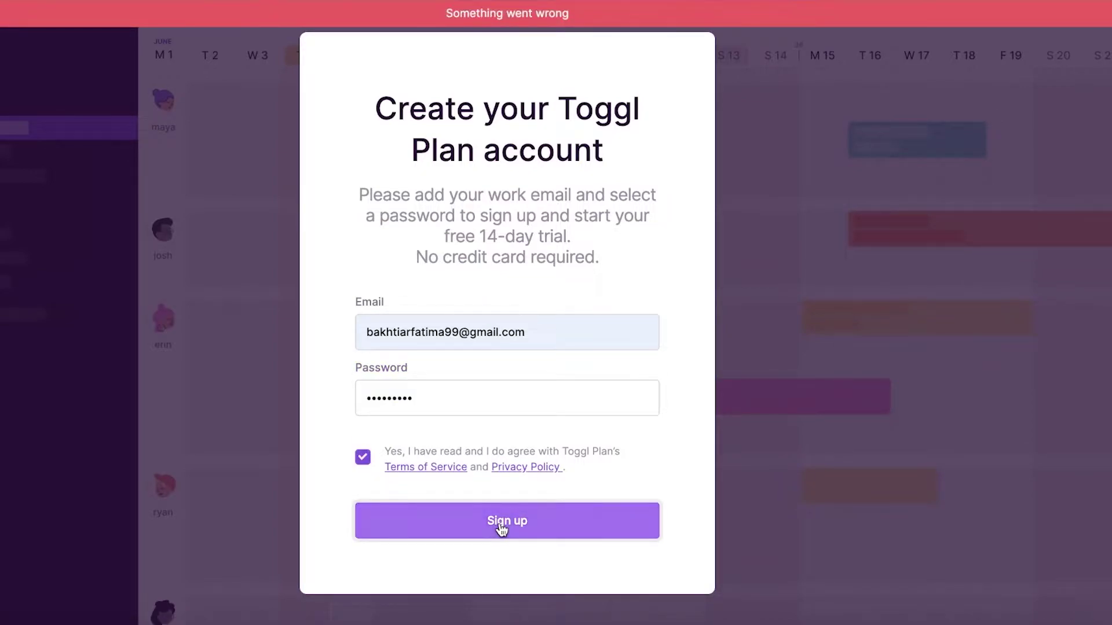
left_click(501, 524)
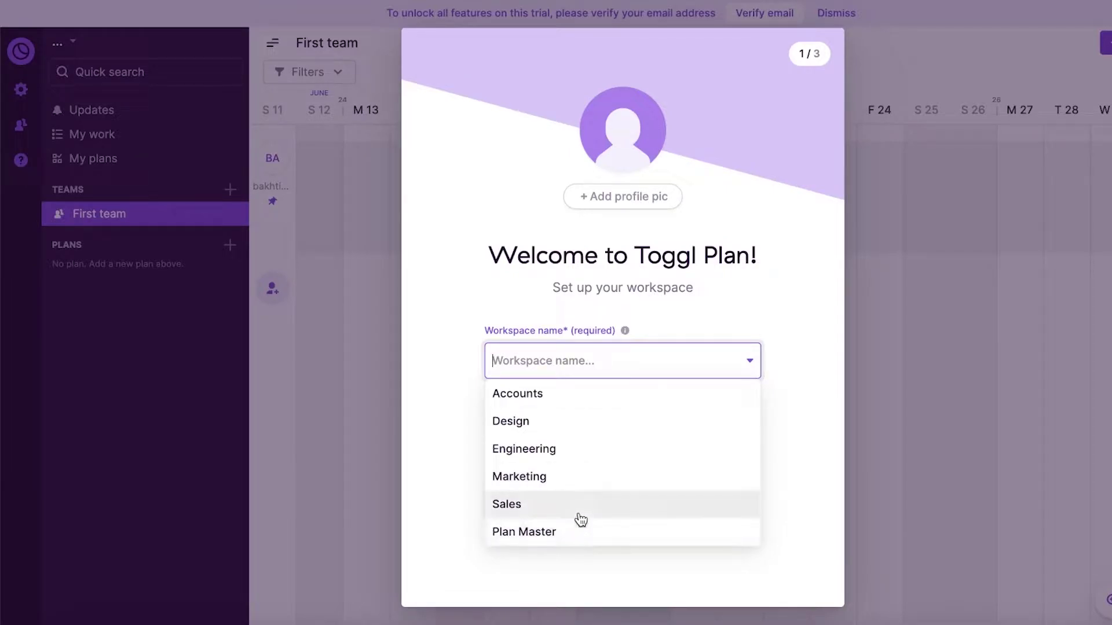
Name the workspace Design and choose the number of projects in the workspace setup.
left_click(582, 420)
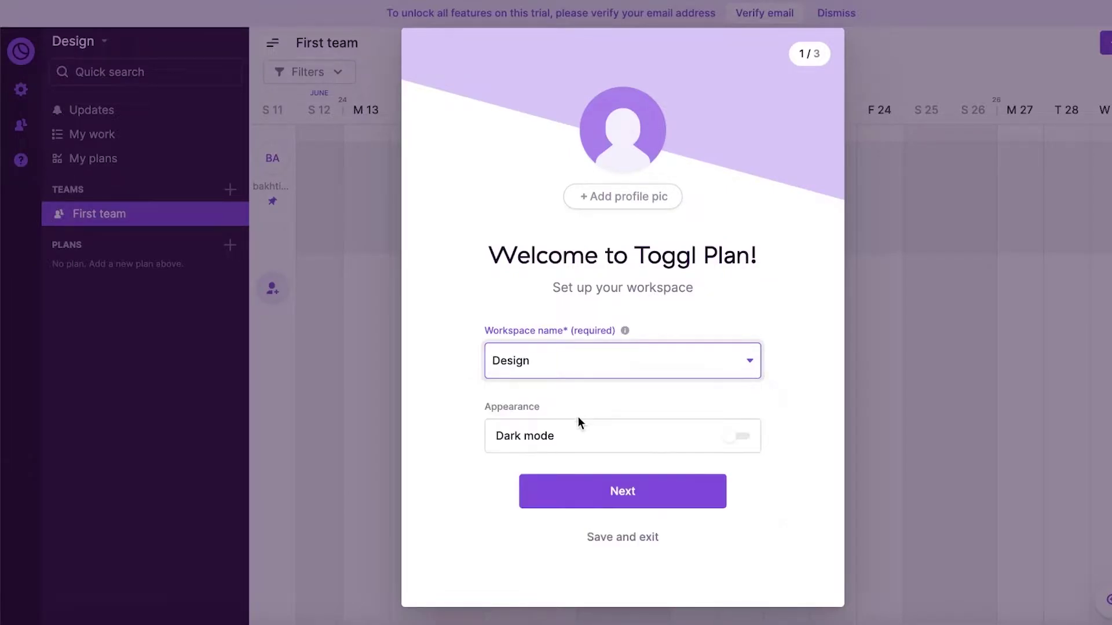
left_click(634, 497)
left_click(605, 388)
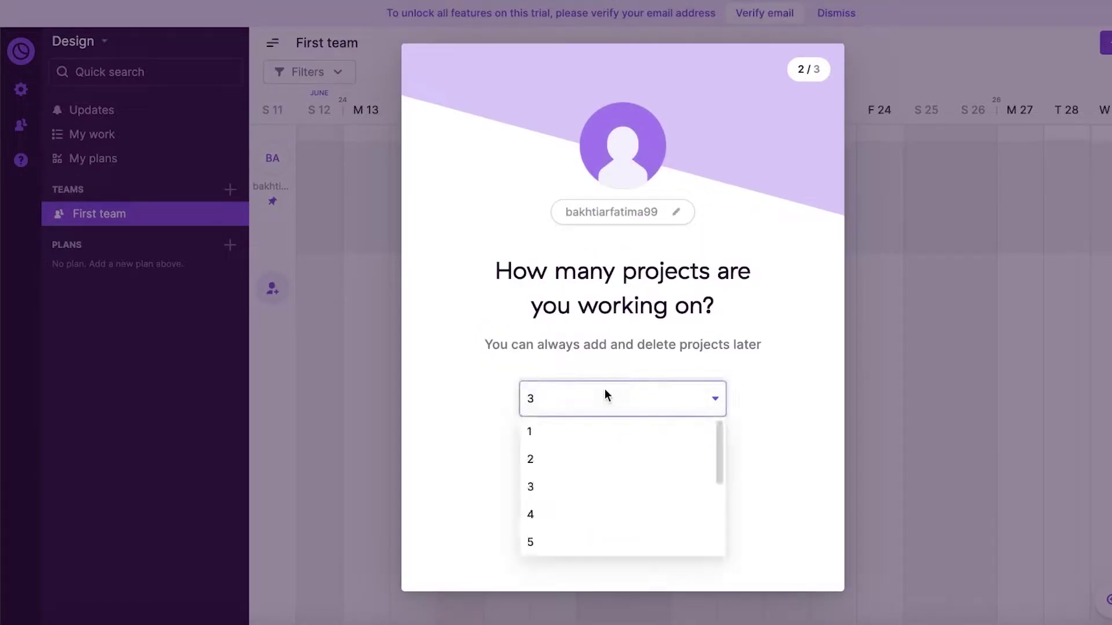
left_click(577, 460)
left_click(585, 476)
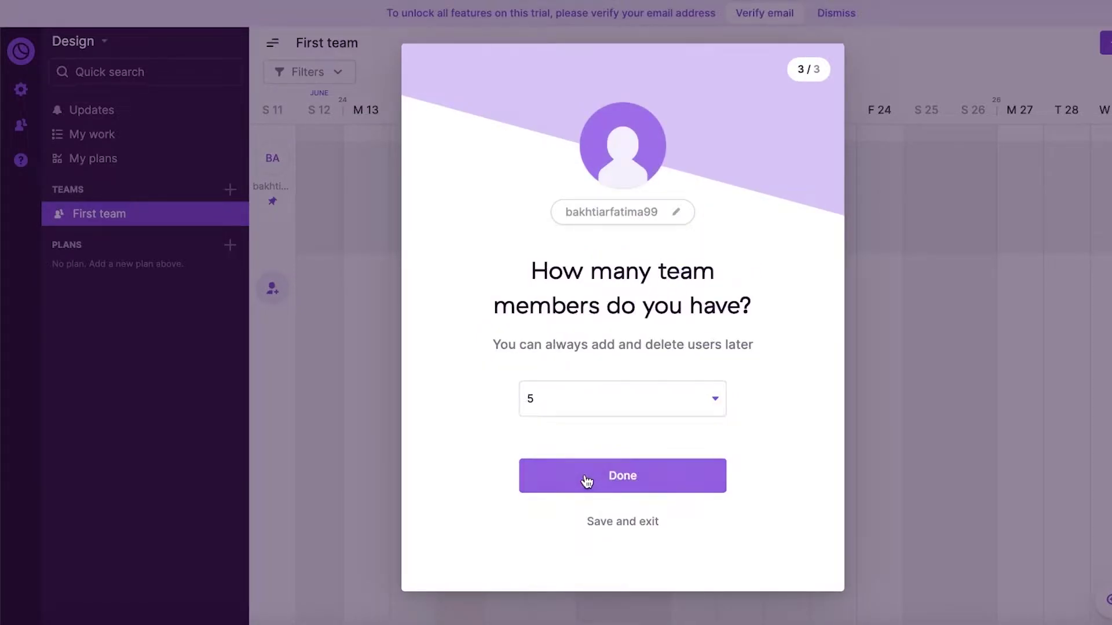
Finish the workspace setup with 2 team members and decline the introductory tour.
left_click(616, 399)
left_click(580, 457)
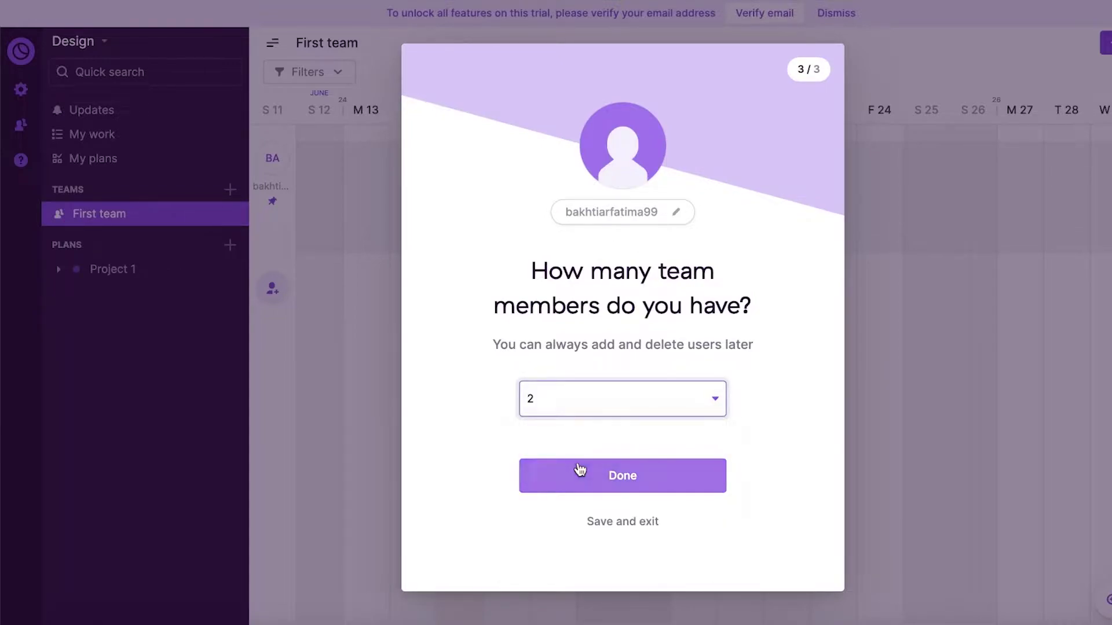
left_click(585, 476)
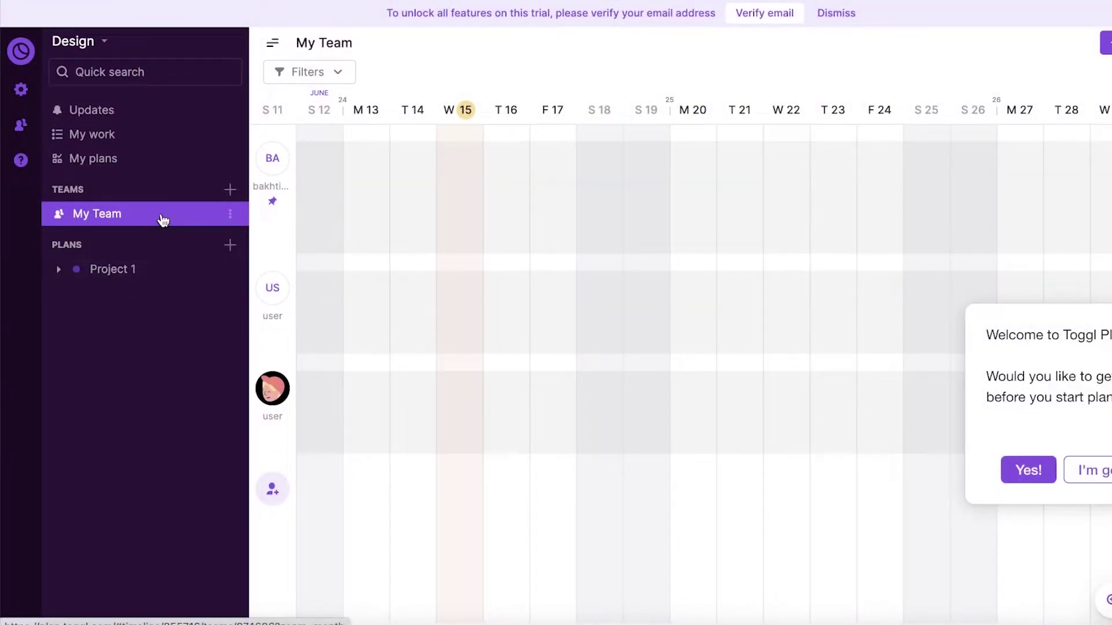
left_click(1103, 470)
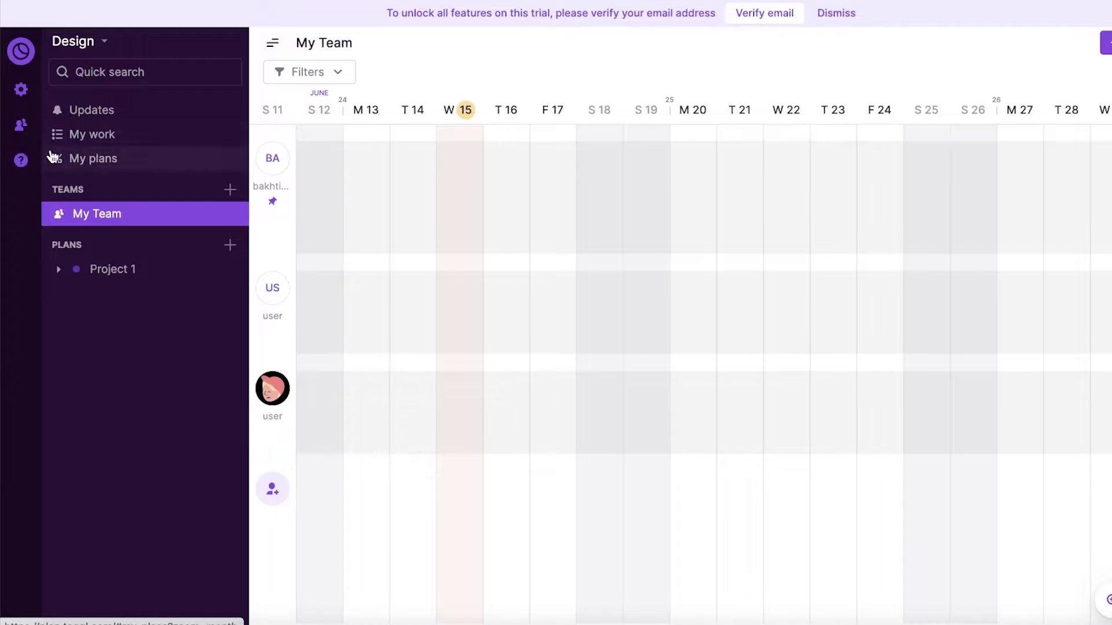
Look through the workspace list, Updates, My work, My plans and My Team pages, and Project 1's timeline.
left_click(96, 49)
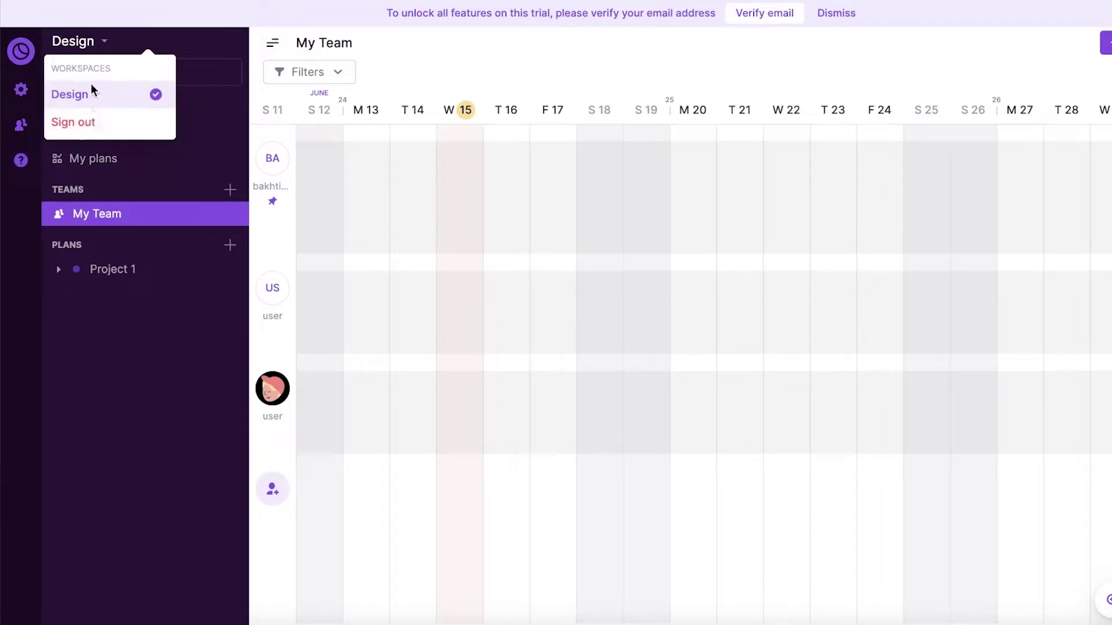
left_click(88, 41)
left_click(84, 113)
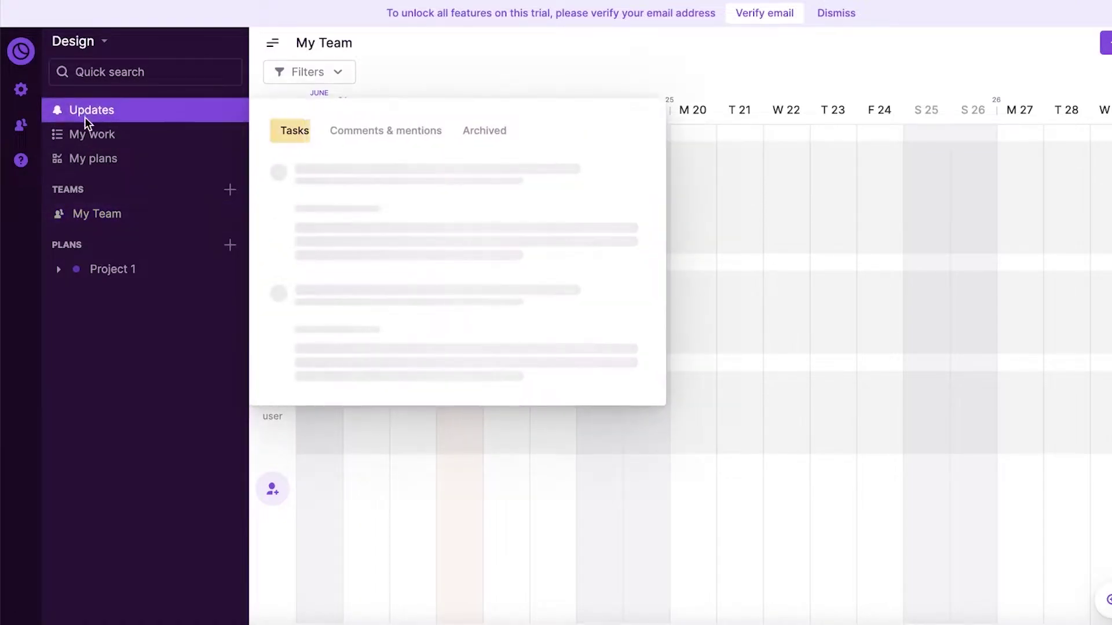
left_click(89, 134)
left_click(93, 163)
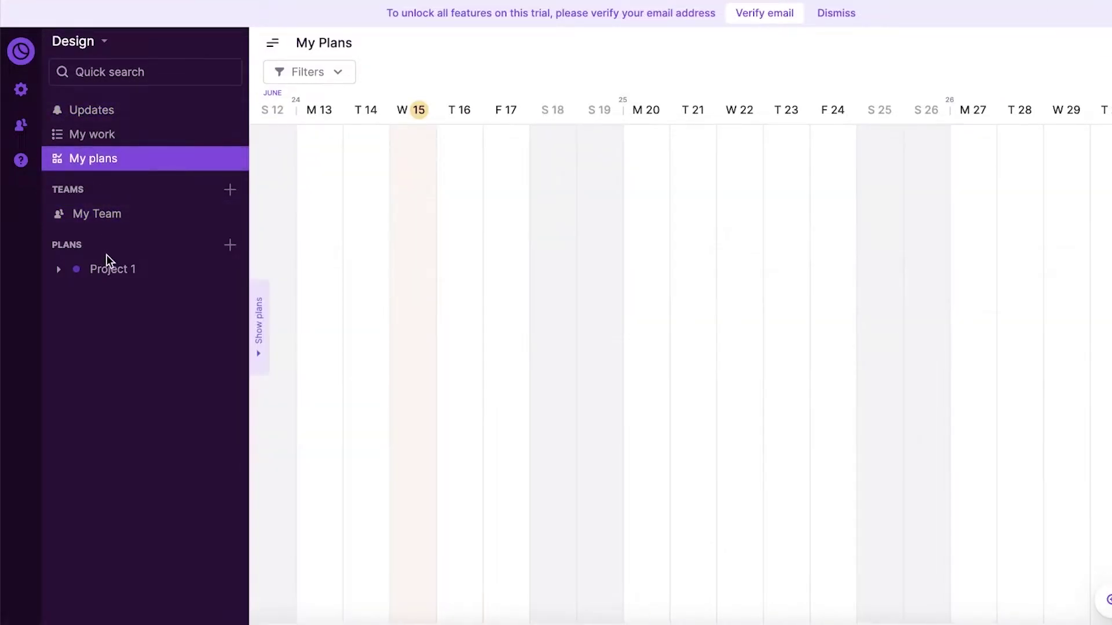
left_click(79, 277)
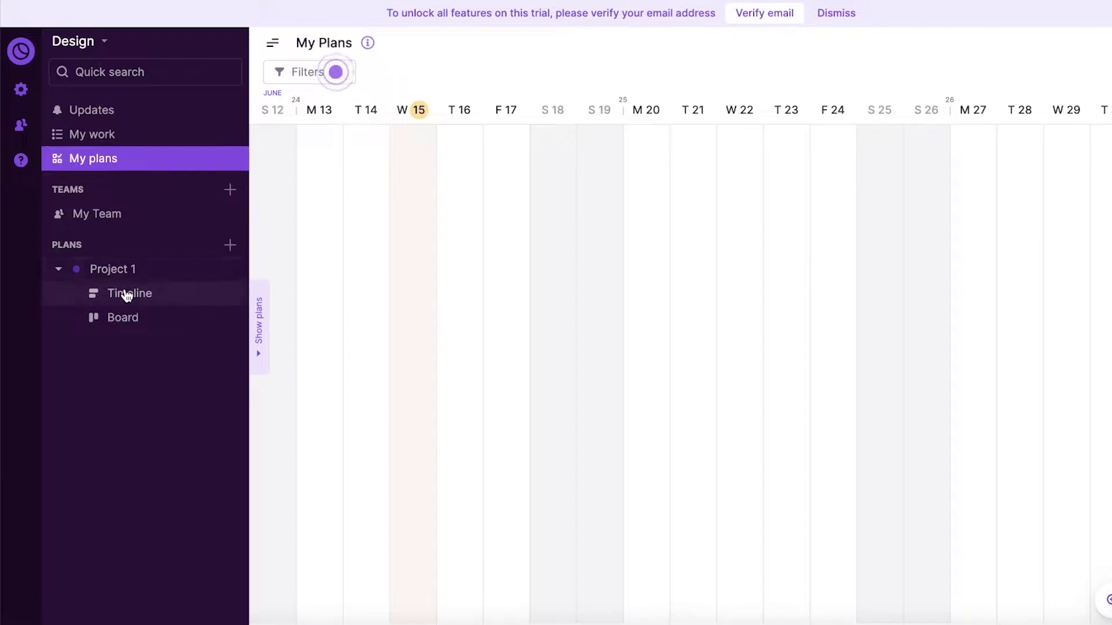
left_click(130, 218)
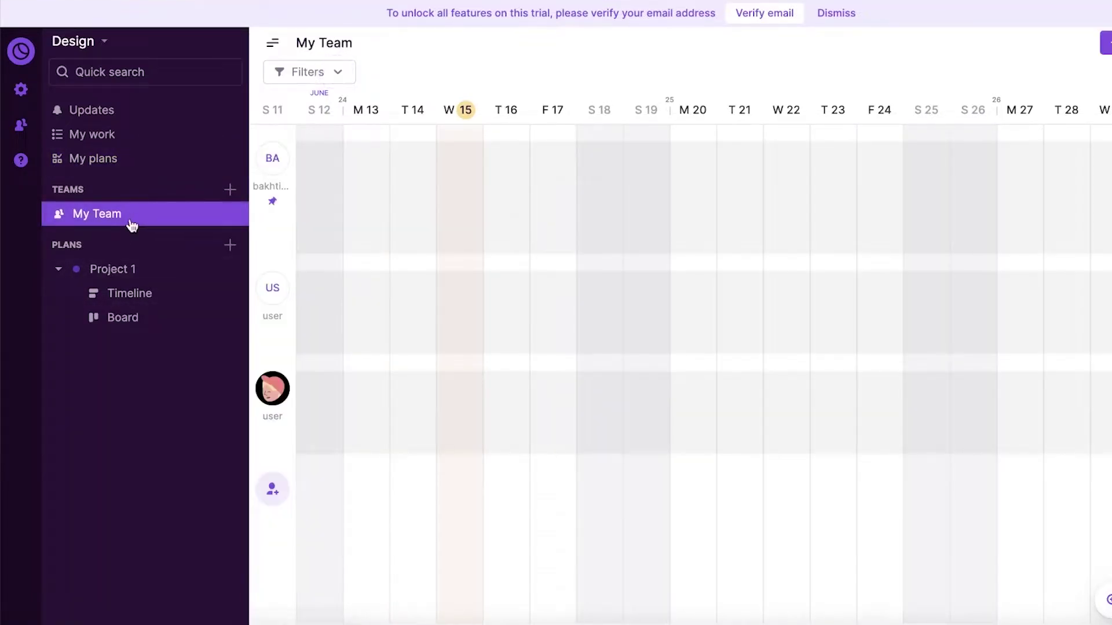
left_click(109, 160)
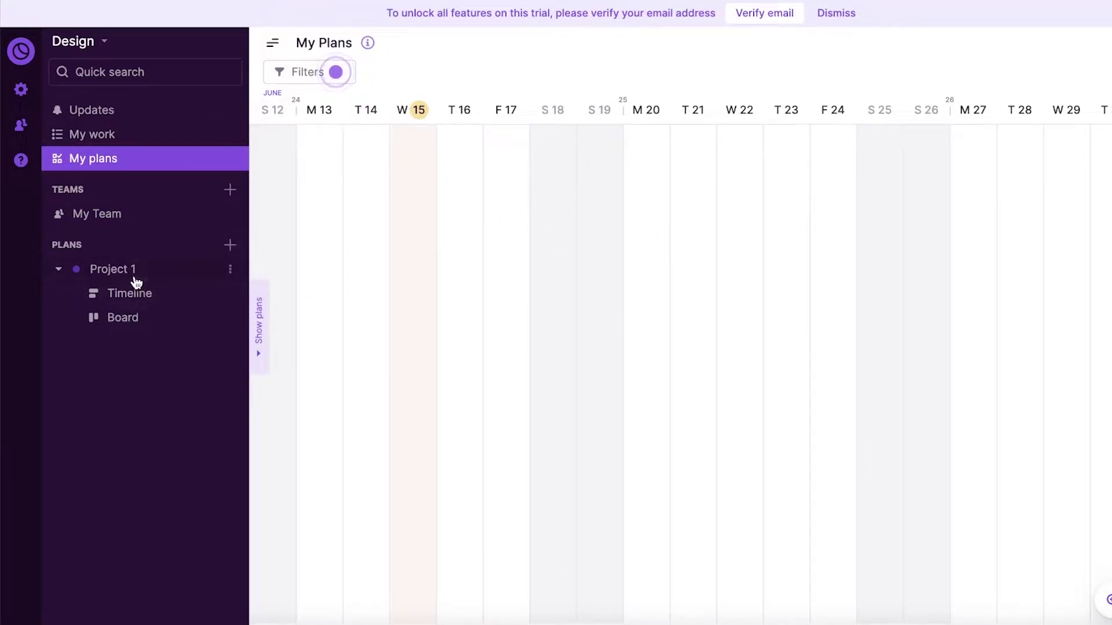
left_click(137, 279)
left_click(139, 280)
left_click(122, 292)
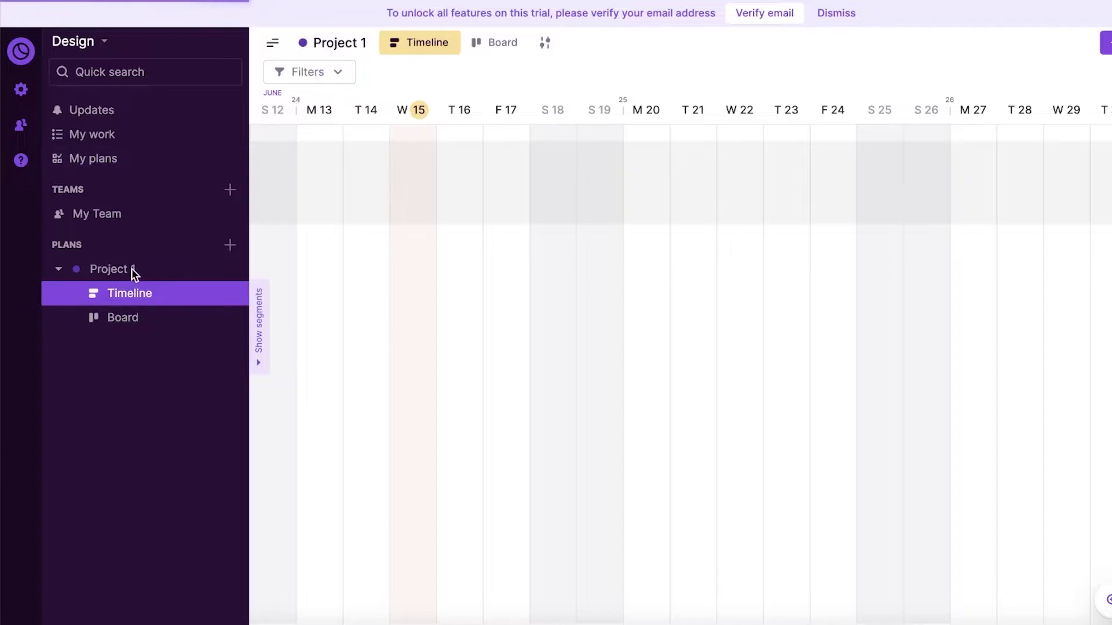
Delete the Project 1 plan and return to the My Team timeline.
left_click(211, 279)
left_click(226, 274)
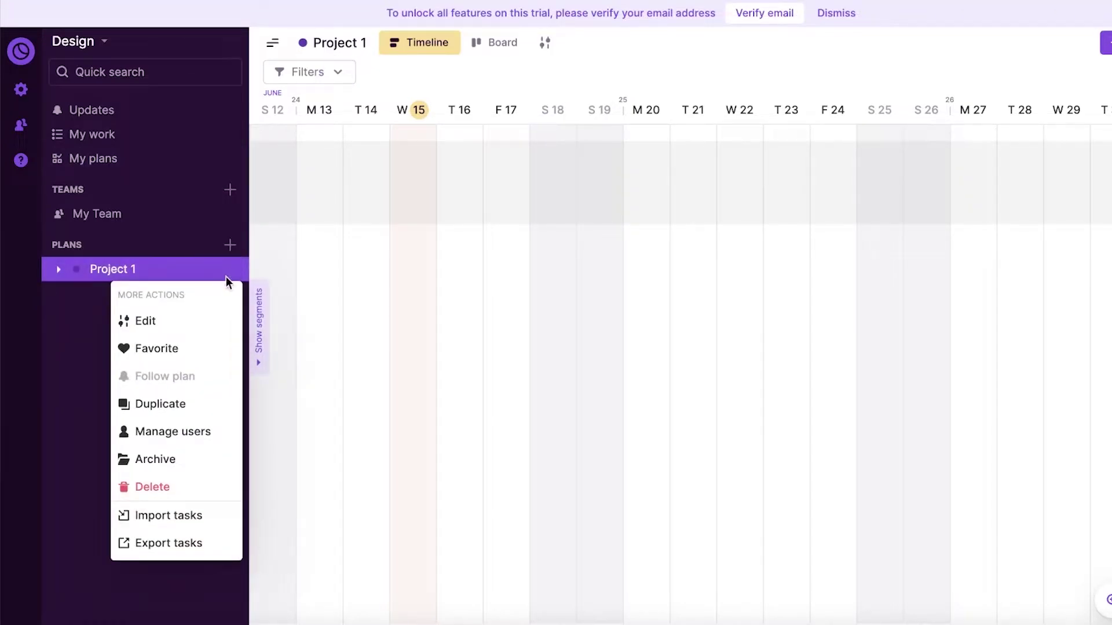
left_click(155, 487)
left_click(210, 553)
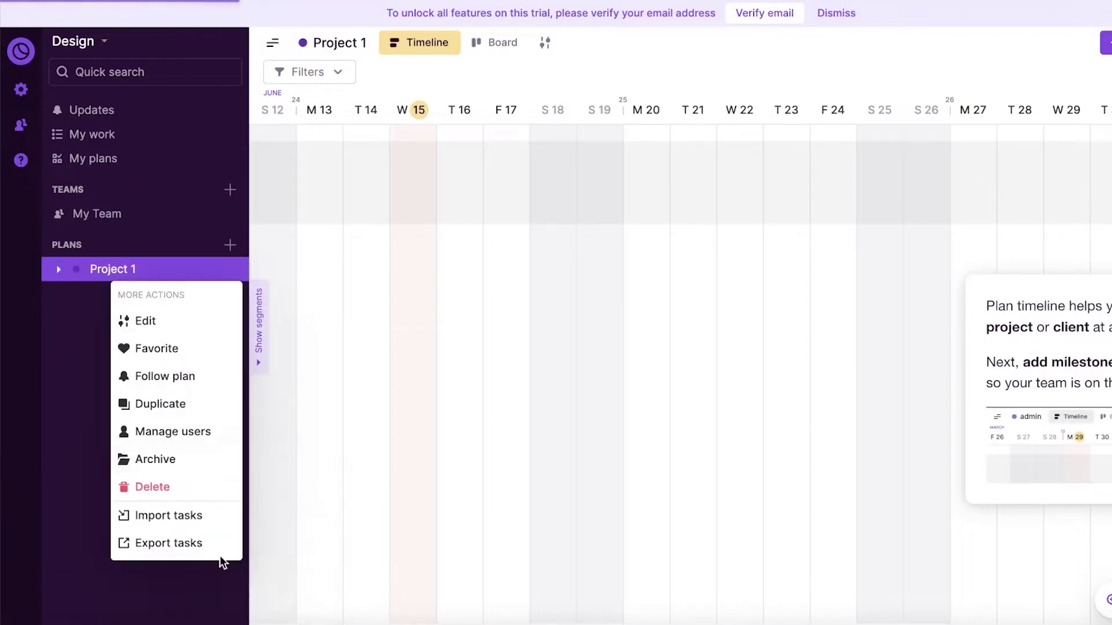
left_click(174, 219)
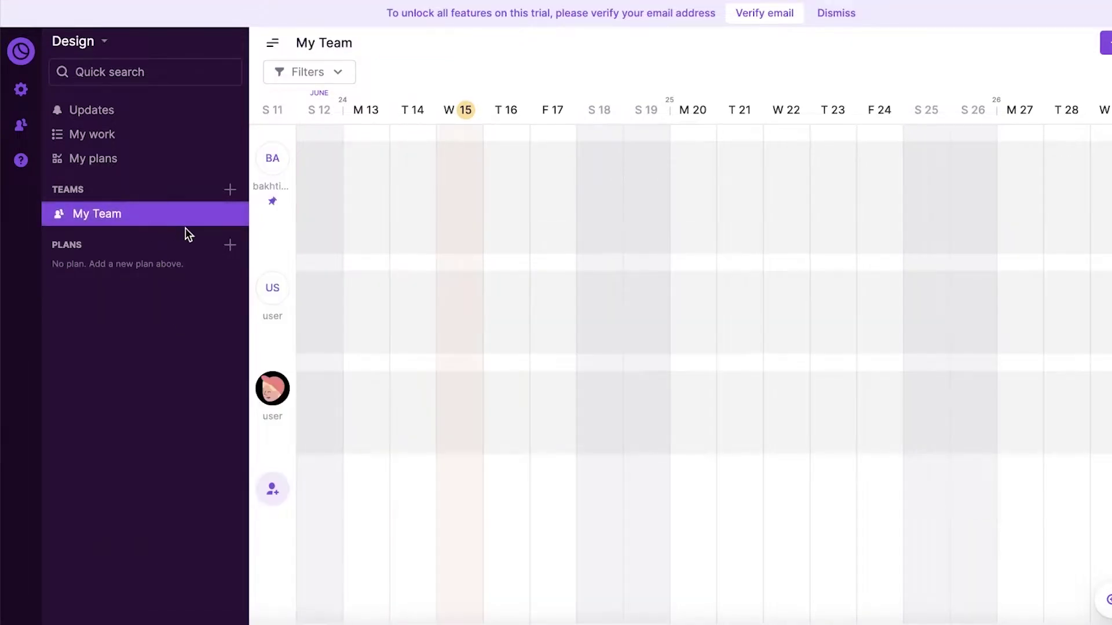
Start a new plan and name it sales.
left_click(230, 246)
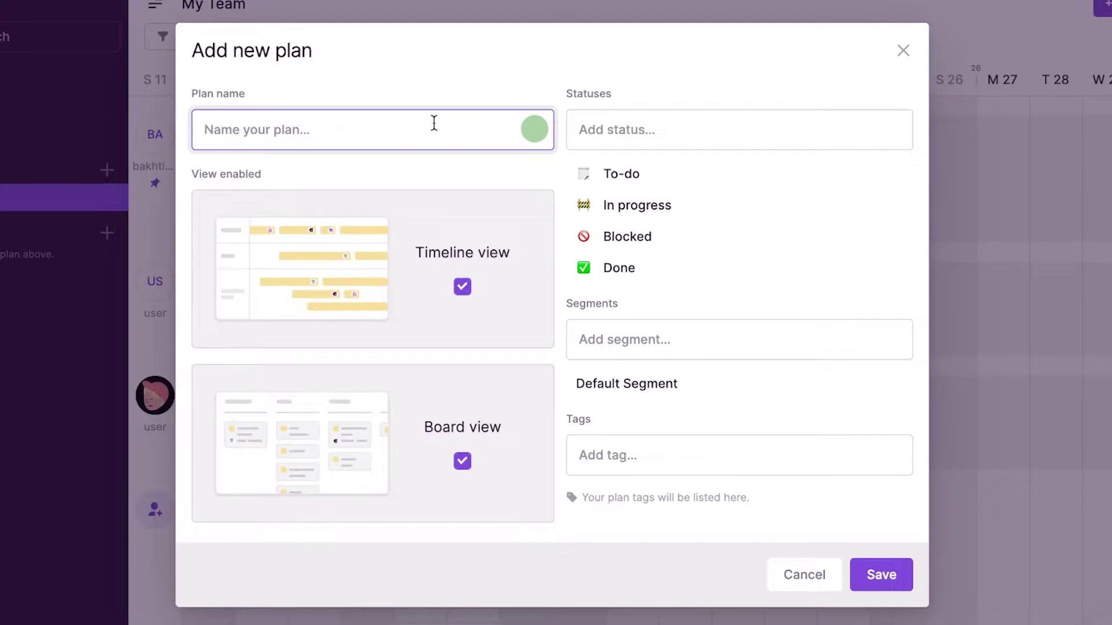
type("sales")
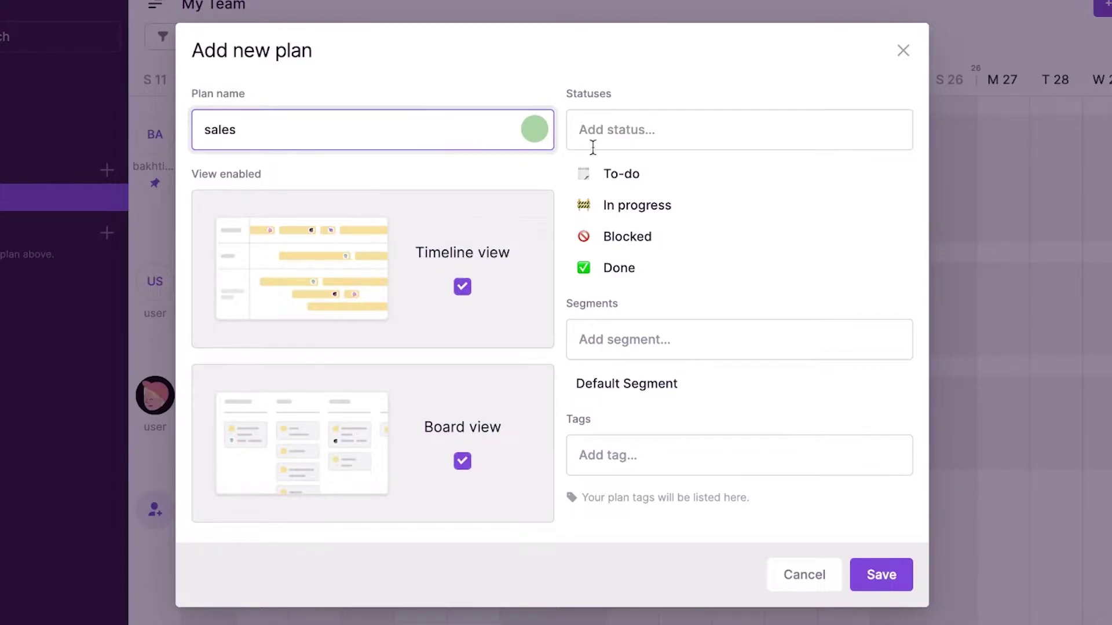
left_click(724, 100)
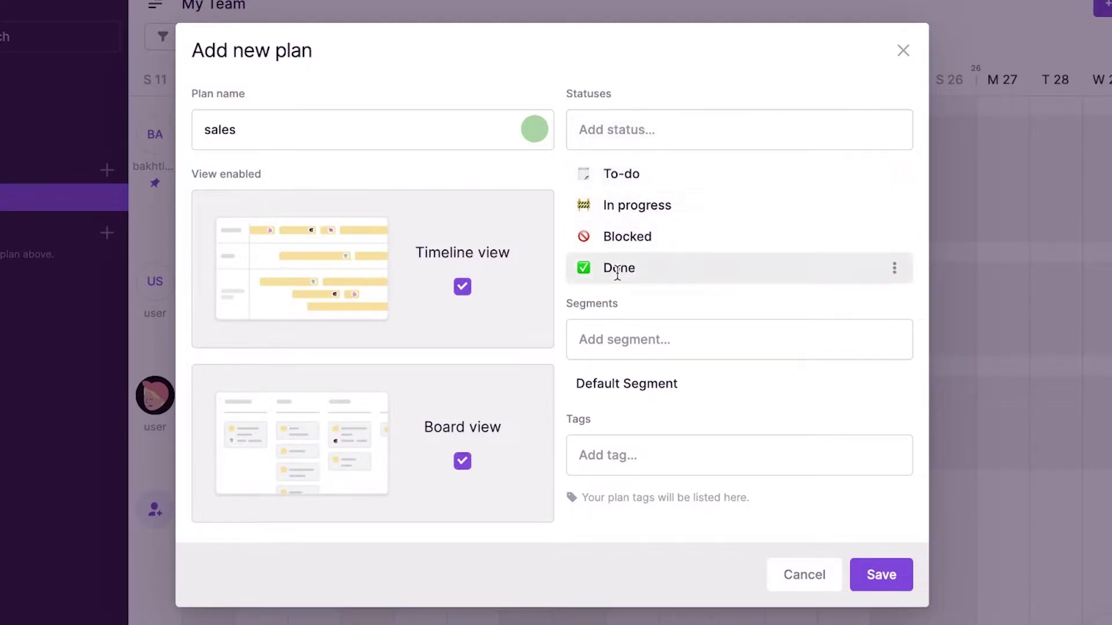
Add a custom status named approved to the sales plan.
left_click(690, 130)
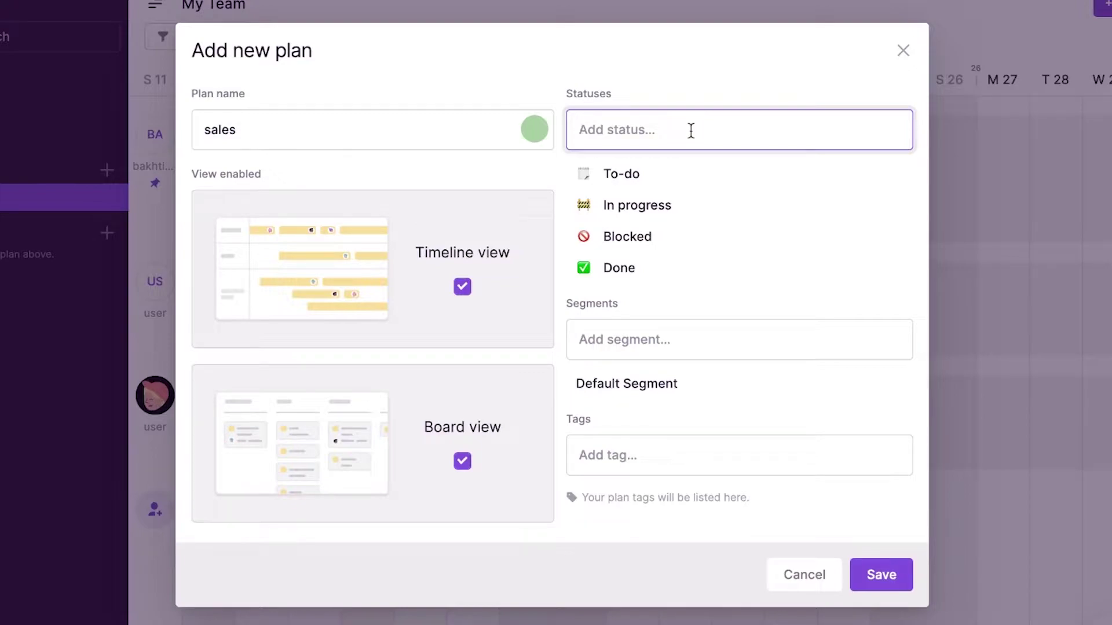
type("approved")
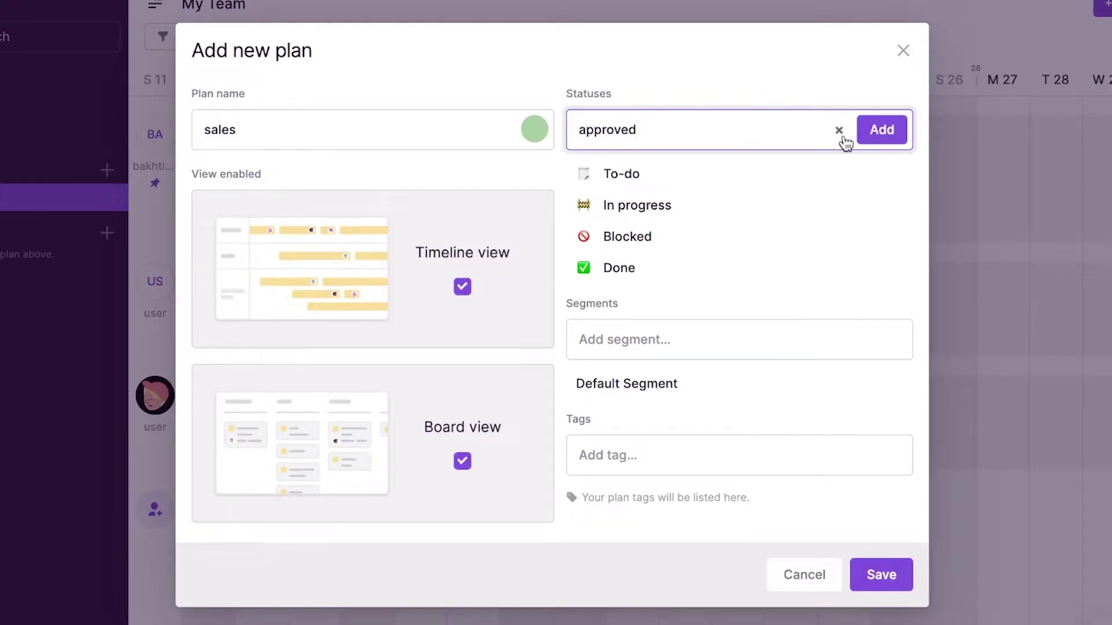
left_click(868, 136)
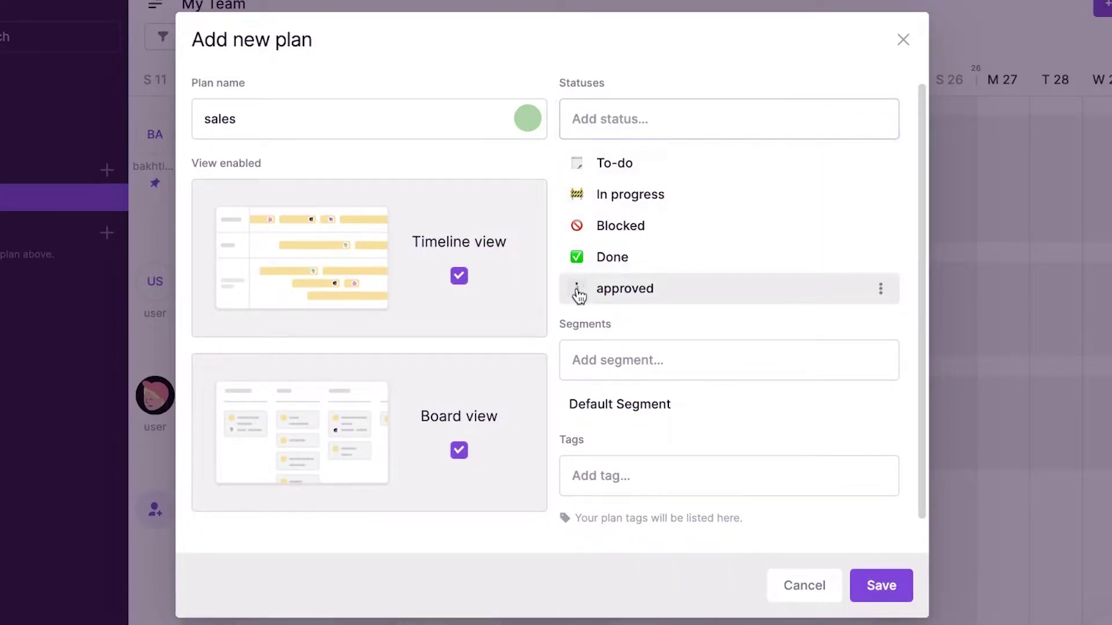
Change the approved status's emoji to the chequered flag.
left_click(577, 288)
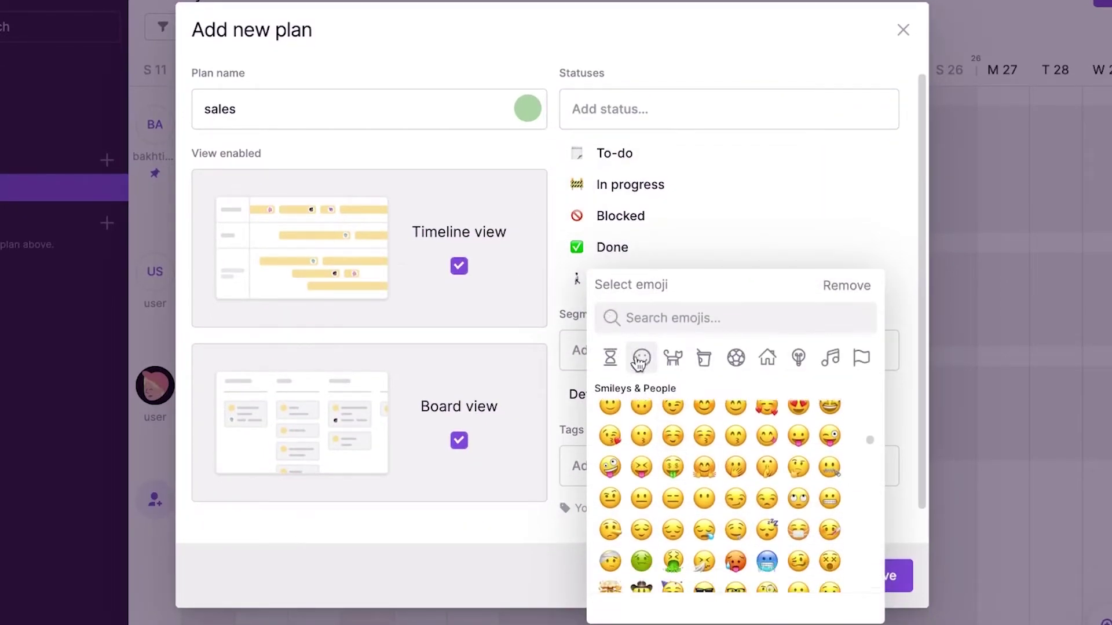
left_click(610, 357)
left_click(657, 321)
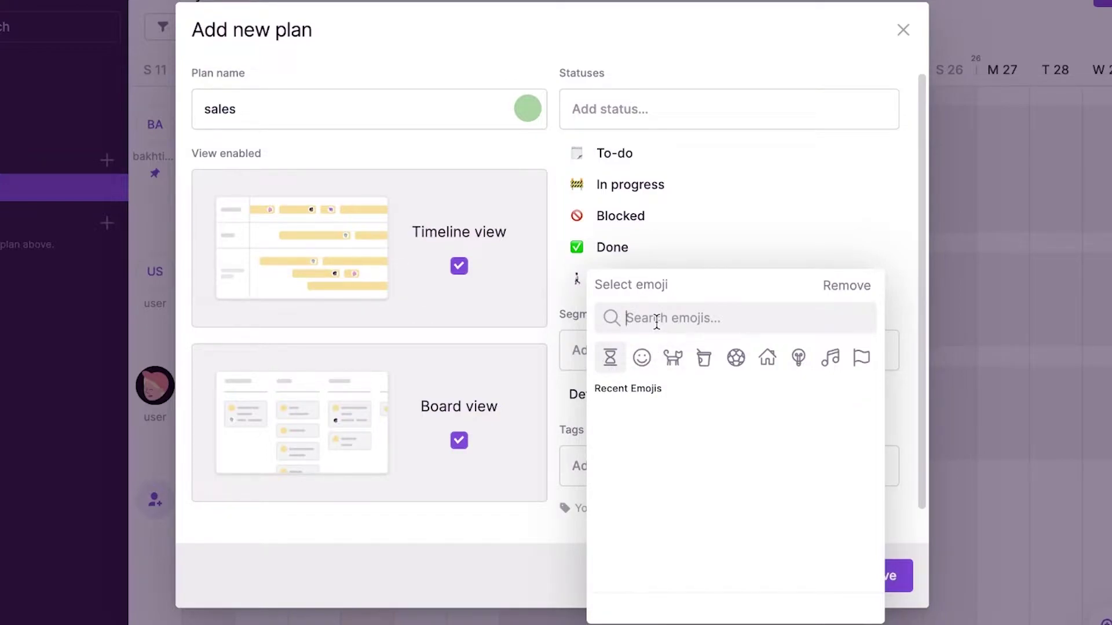
type("c")
left_click(735, 353)
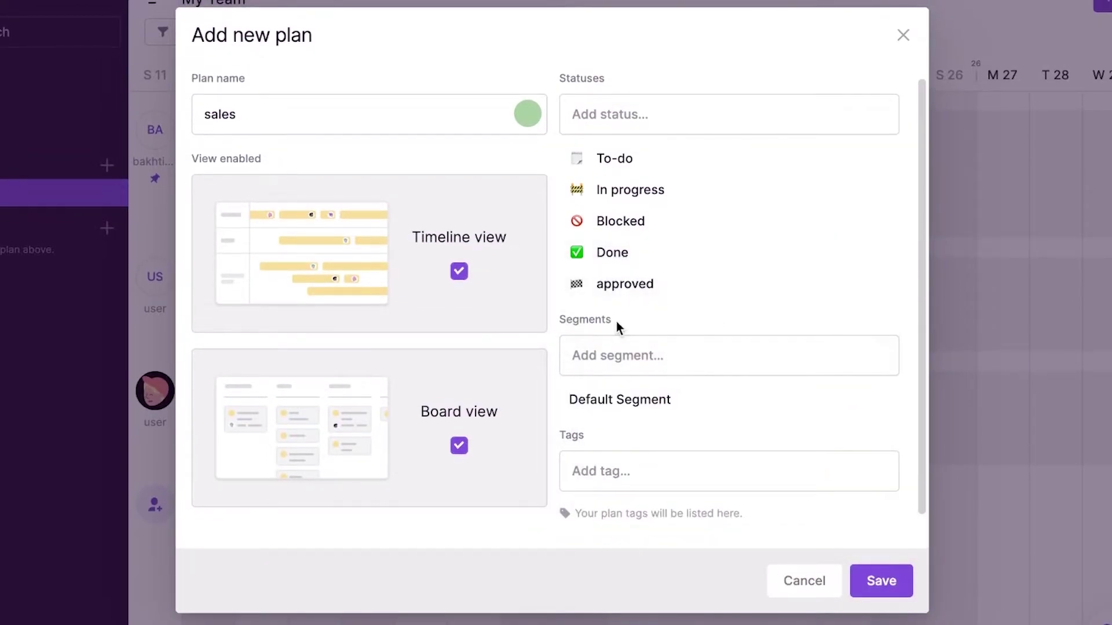
Add the segments working on it, non viable, viable and cannot be completed to the sales plan.
left_click(618, 363)
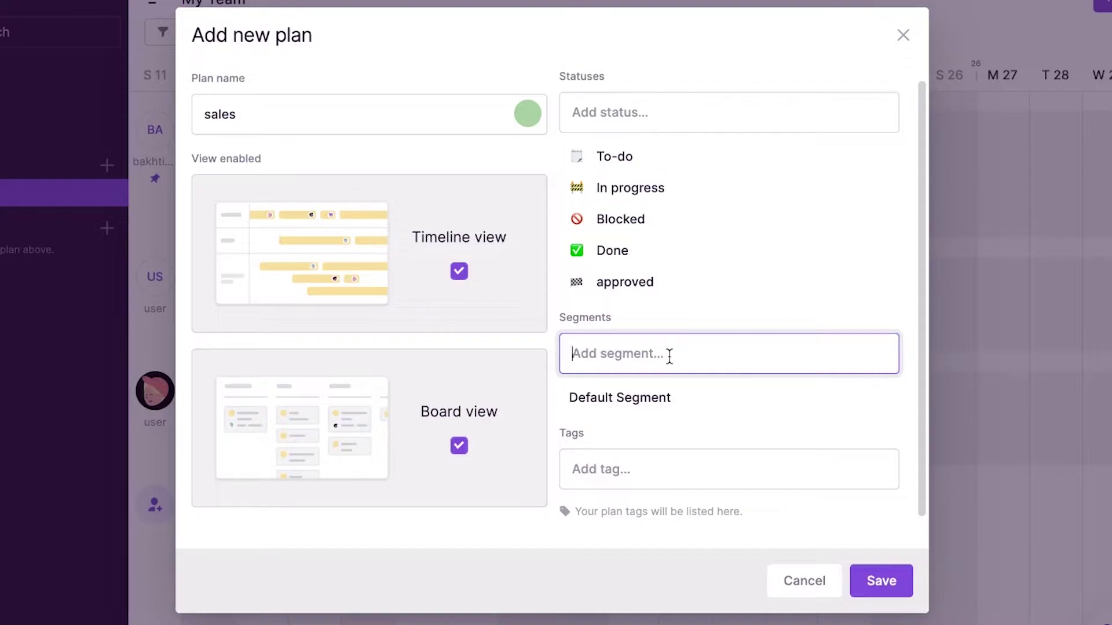
type("a")
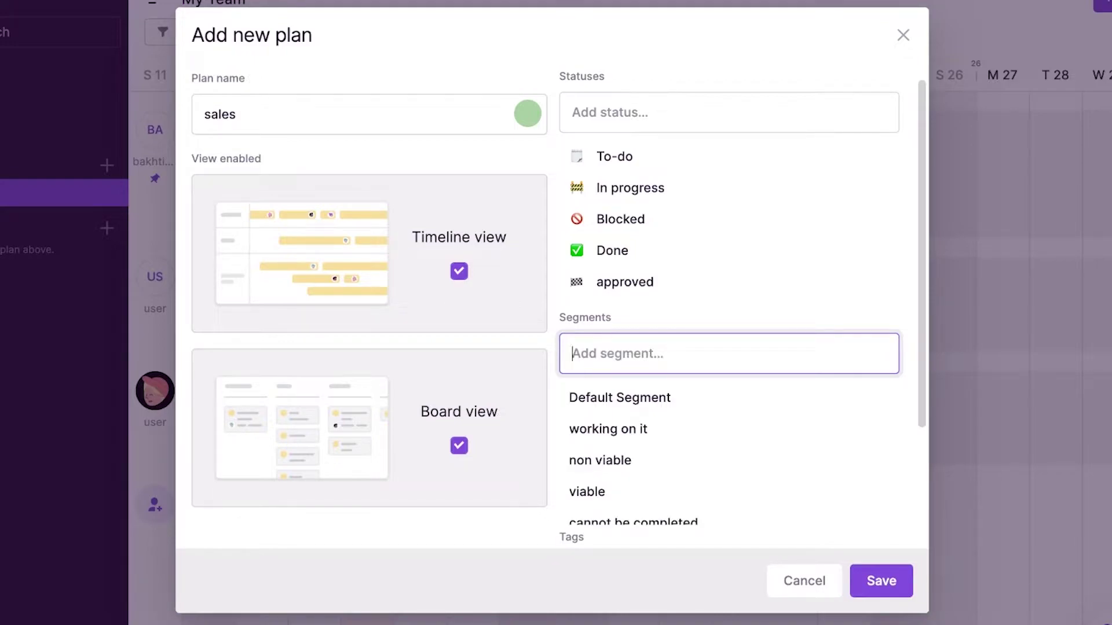
scroll(723, 379, "down", 2)
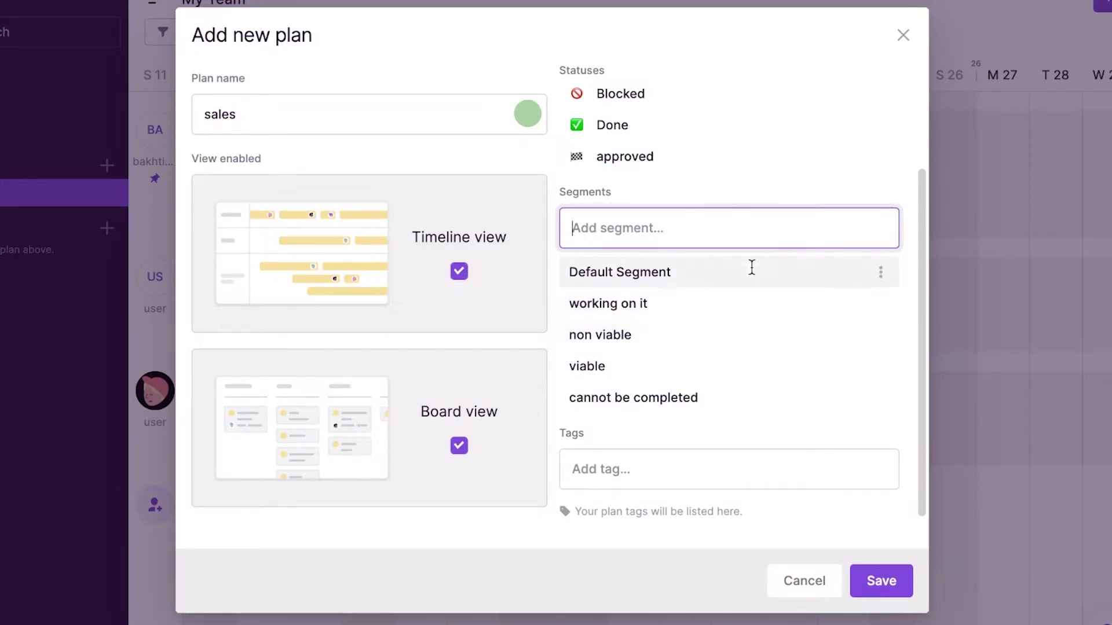
scroll(649, 290, "down", 1)
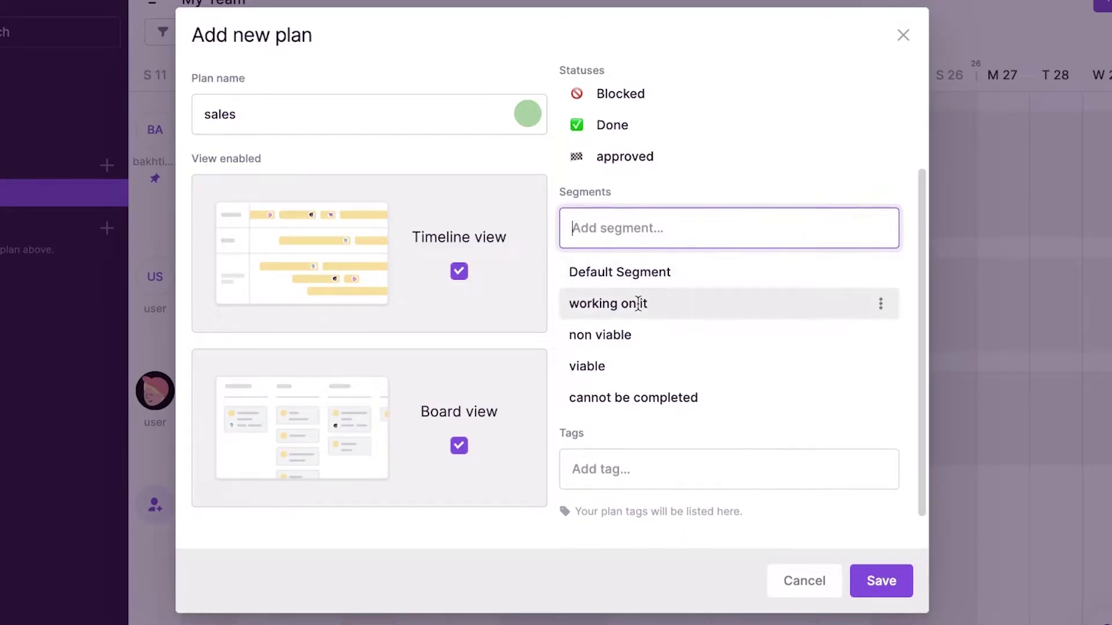
scroll(566, 425, "up", 2)
scroll(571, 398, "down", 2)
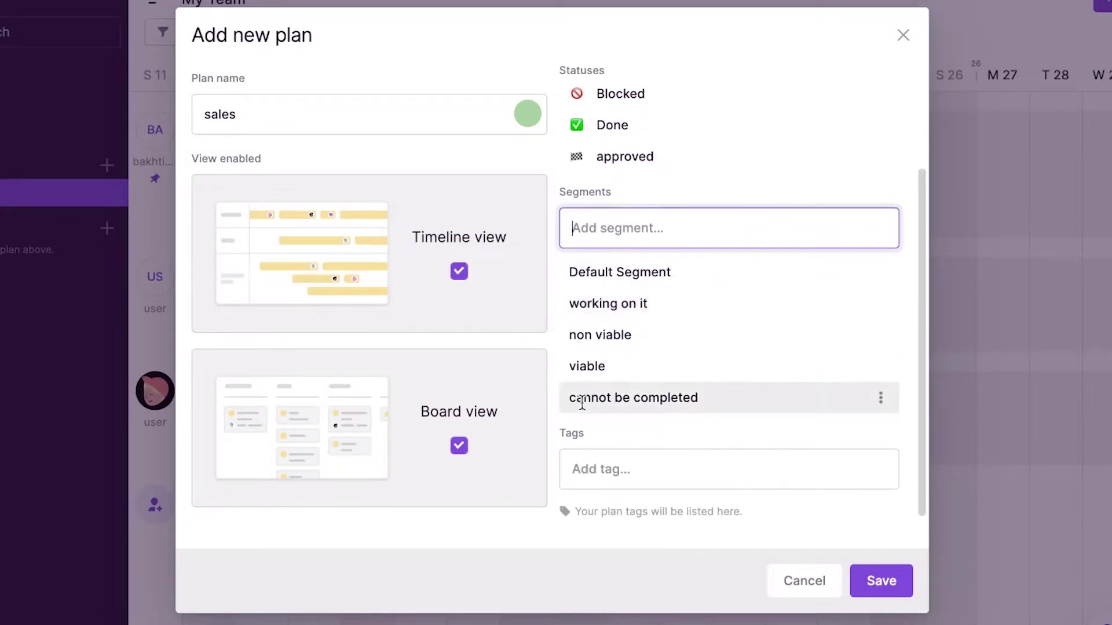
Add the tags urgent and low priority to the sales plan.
left_click(634, 479)
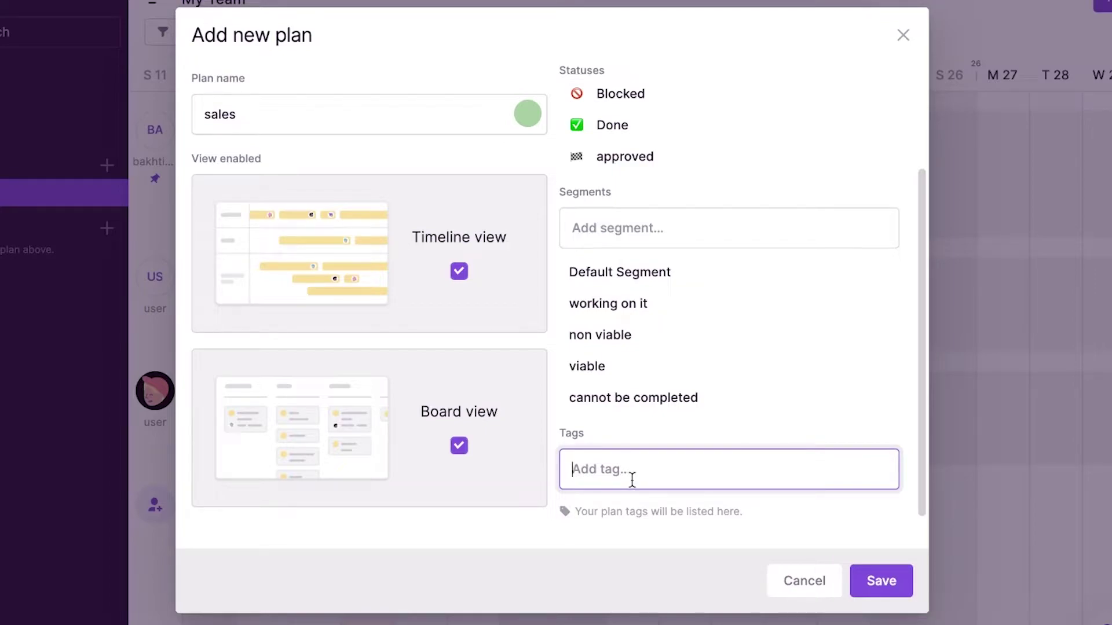
type("urgent")
key("Return")
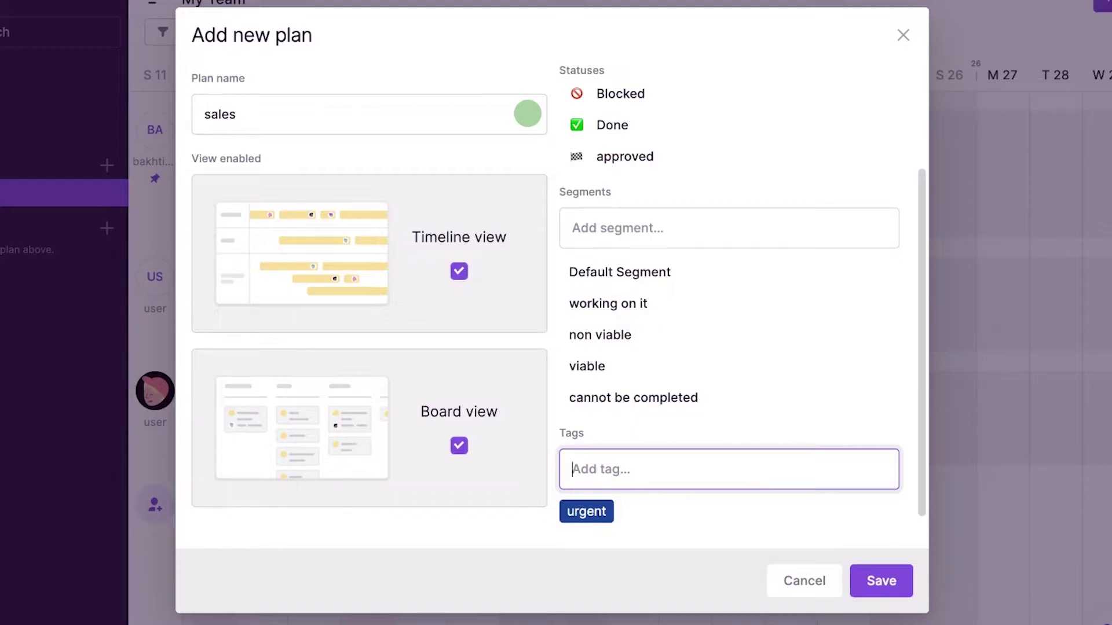
type("low priority")
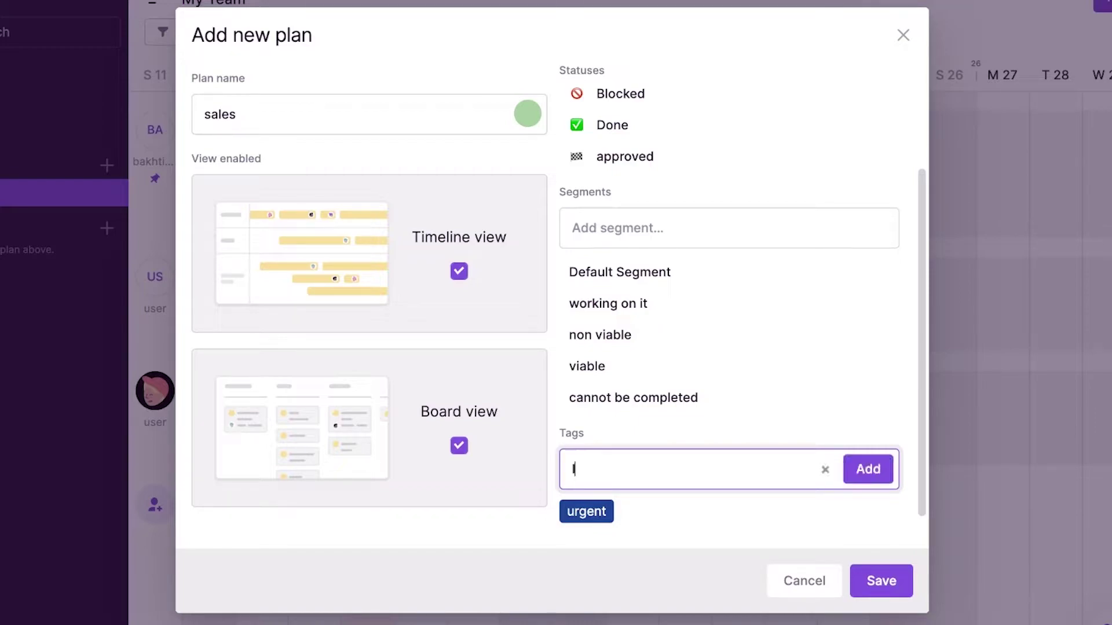
key("Return")
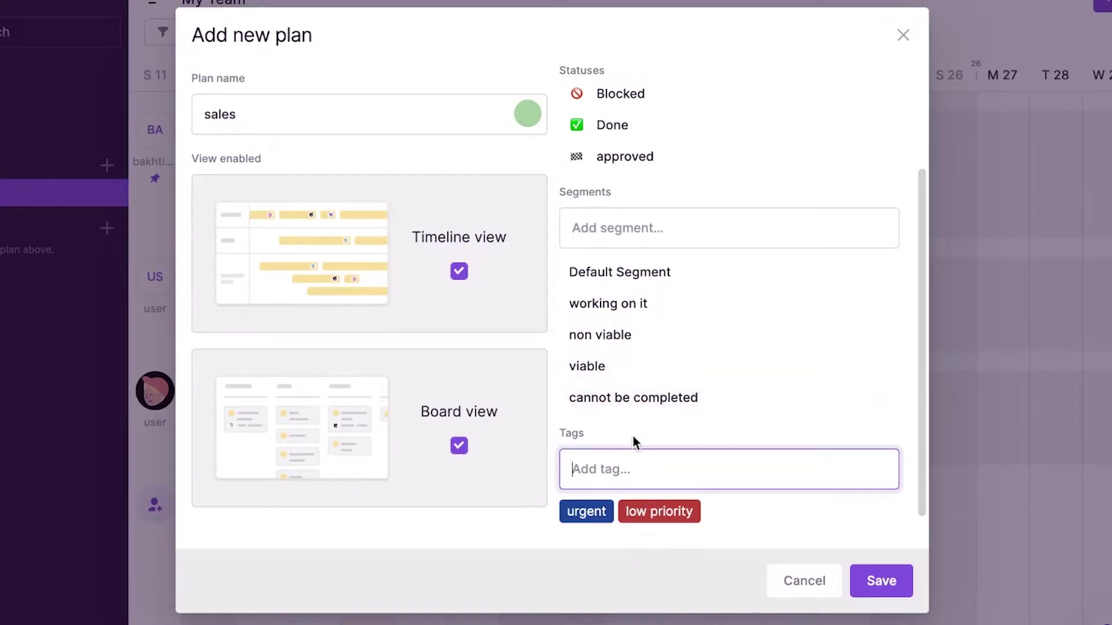
Recolour the urgent tag to red and the low priority tag to light purple.
left_click(572, 518)
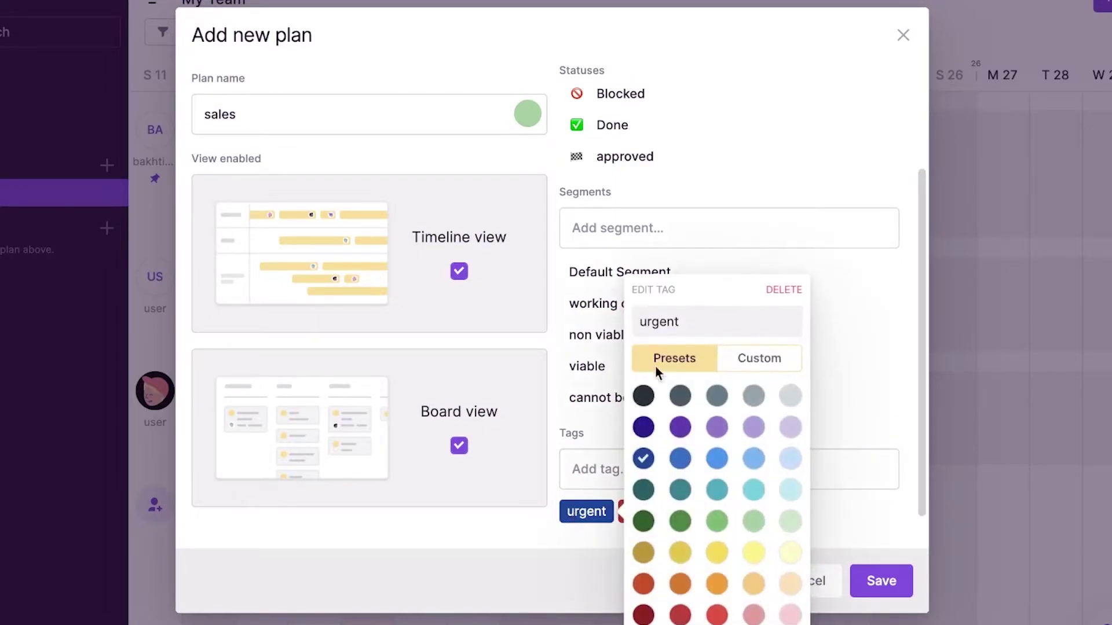
left_click(716, 614)
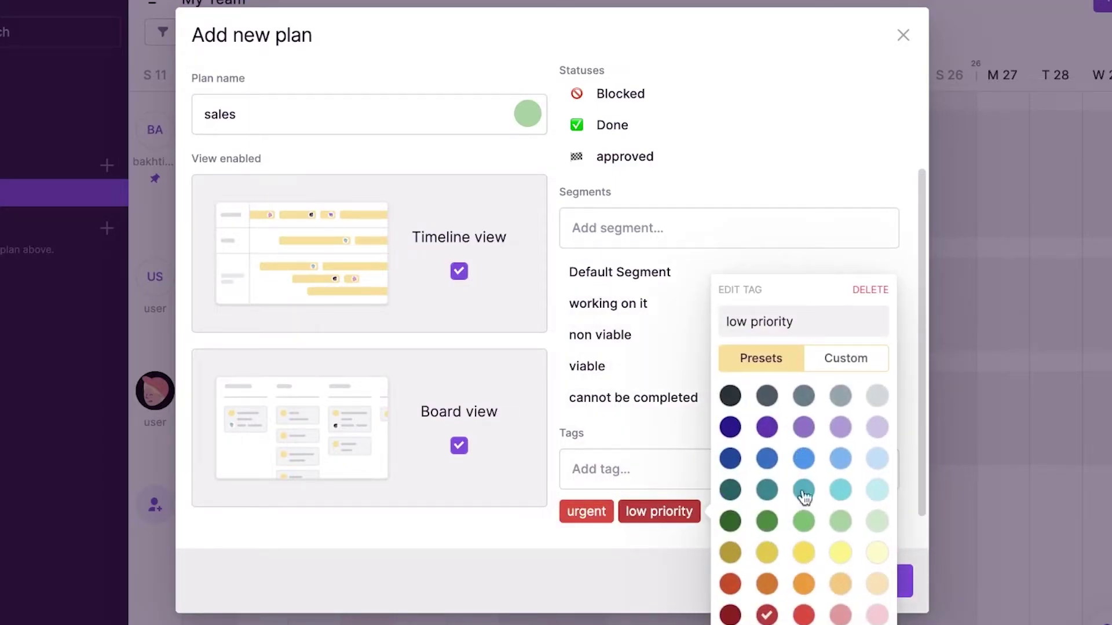
left_click(877, 427)
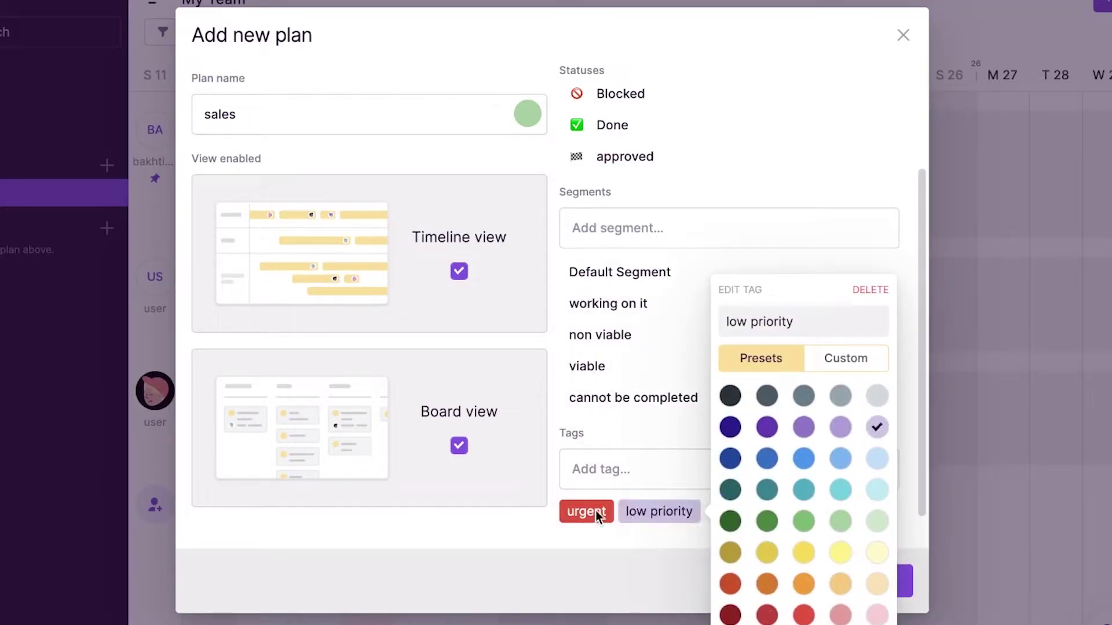
left_click(463, 536)
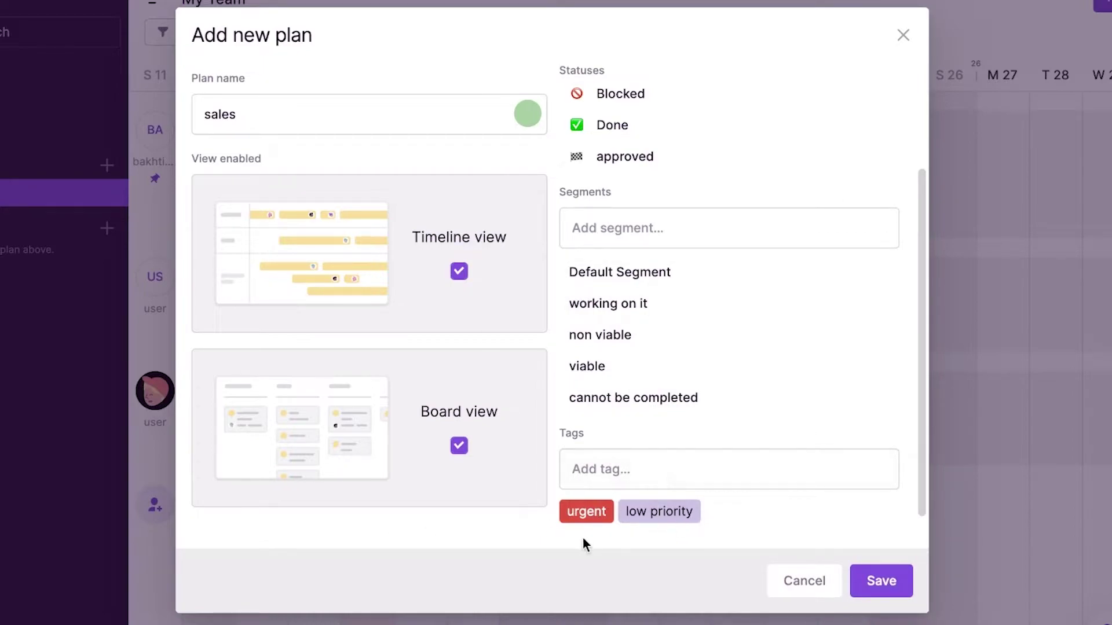
Try yellow as the sales plan's colour and settle on dark indigo.
left_click(528, 114)
left_click(527, 351)
left_click(530, 114)
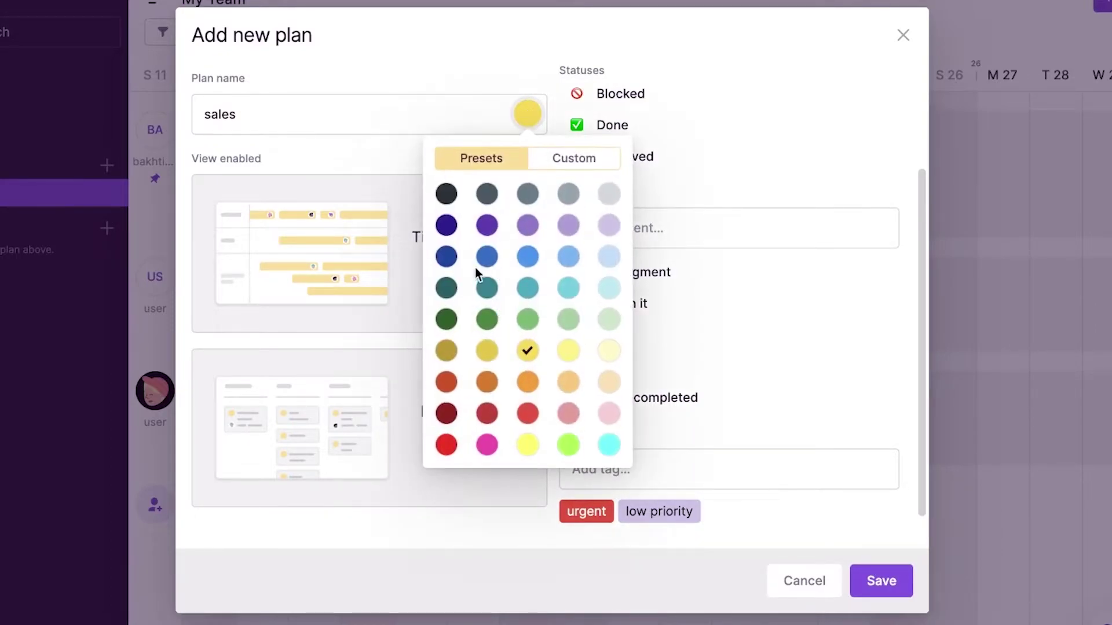
left_click(446, 225)
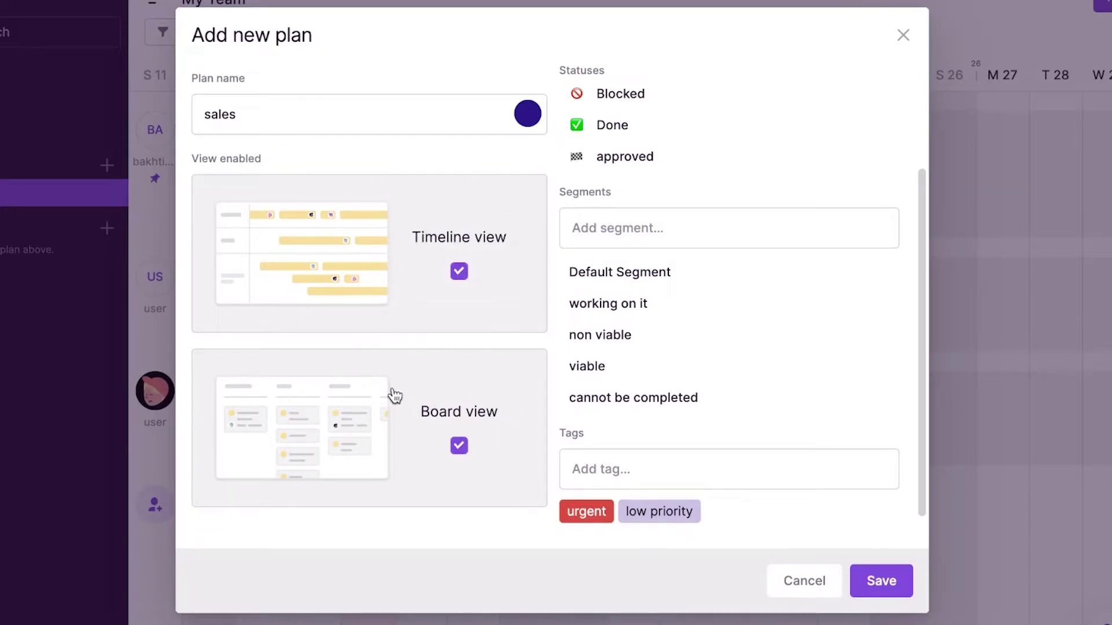
Save the sales plan with both the Timeline and Board views enabled.
left_click(472, 266)
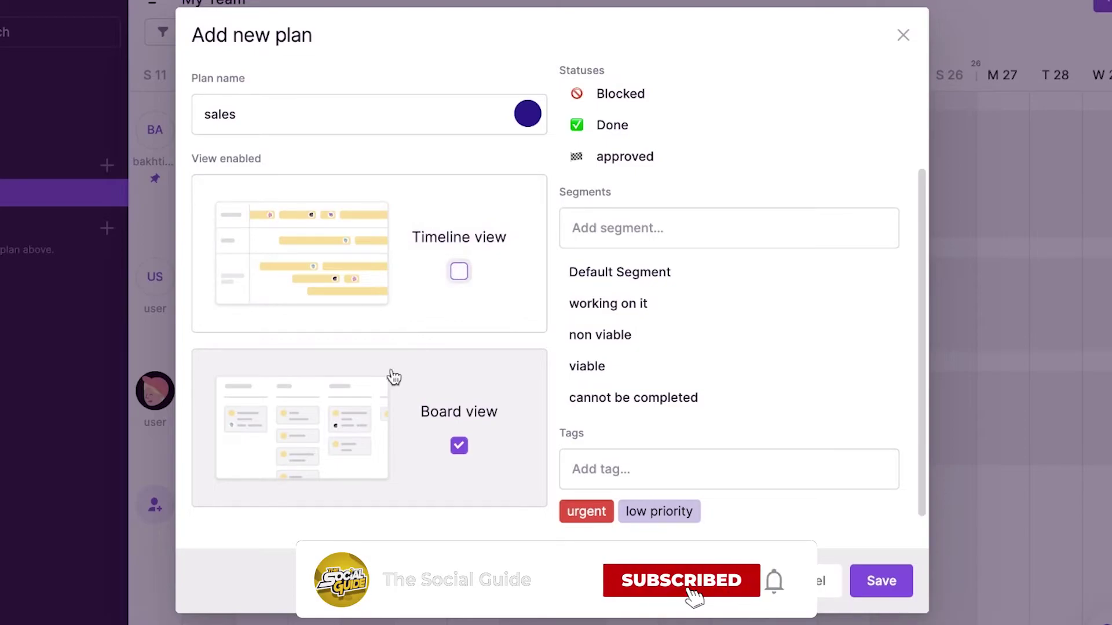
left_click(385, 287)
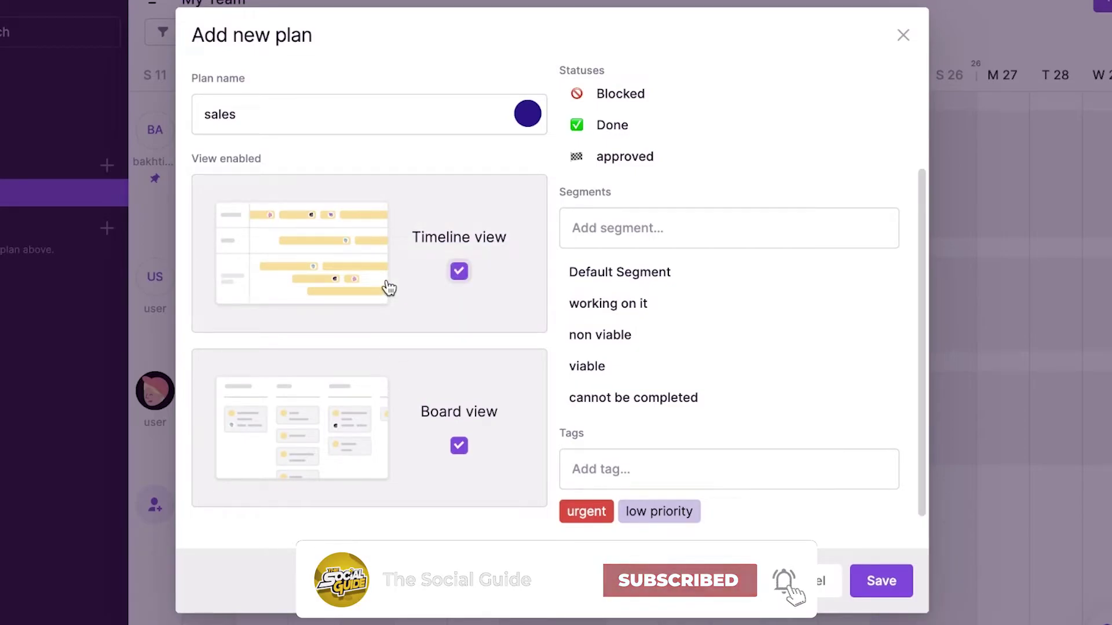
left_click(875, 585)
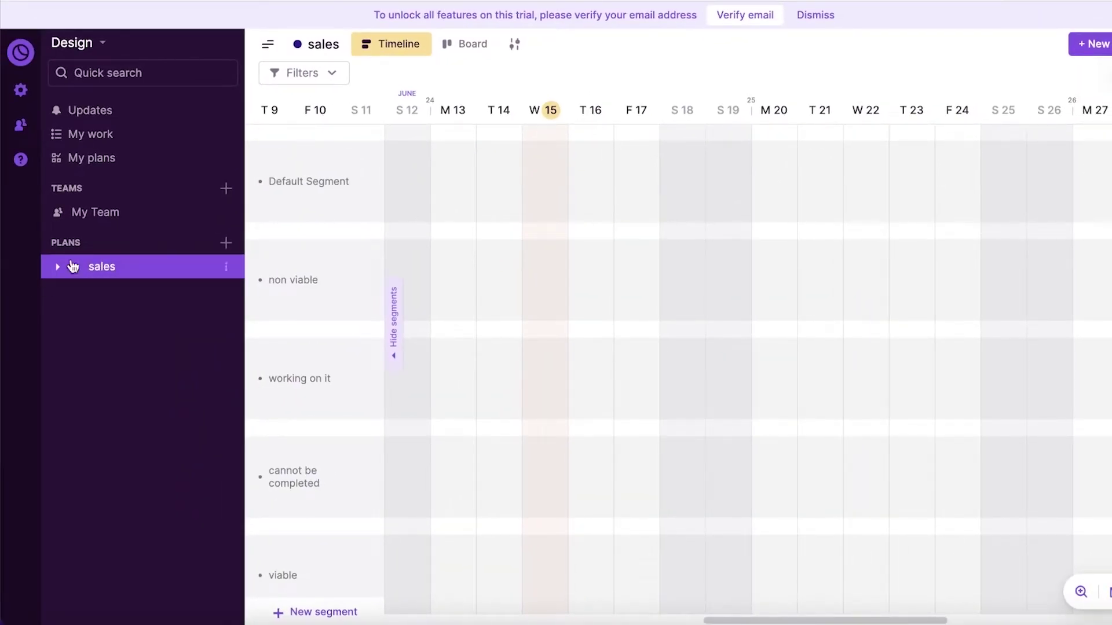
Expand the sales plan's list of views and open its Board view.
left_click(70, 268)
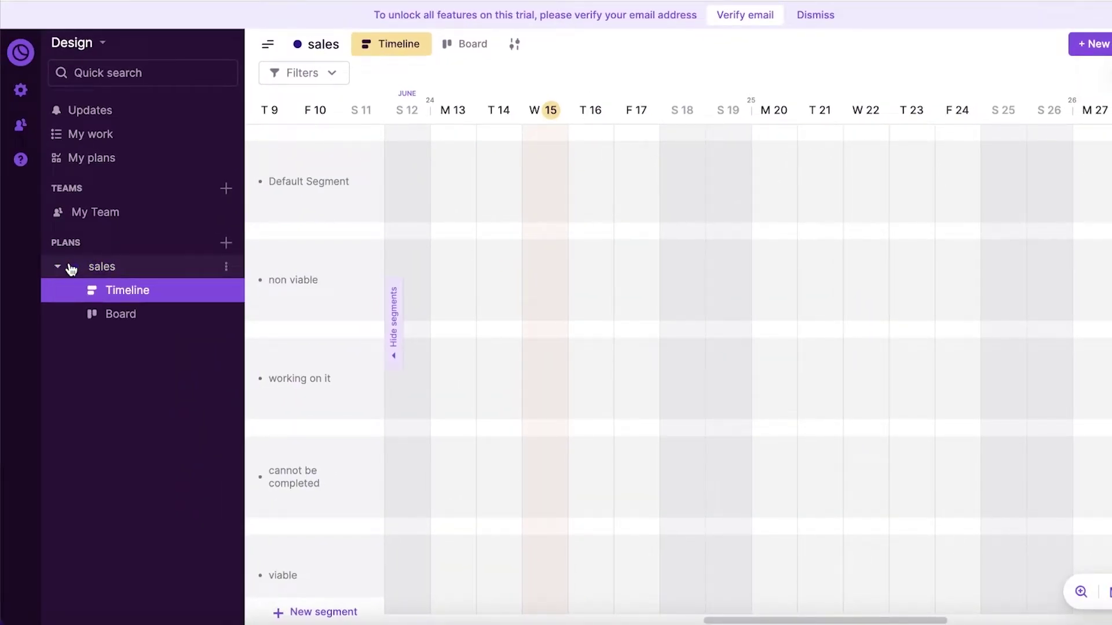
left_click(152, 307)
left_click(153, 295)
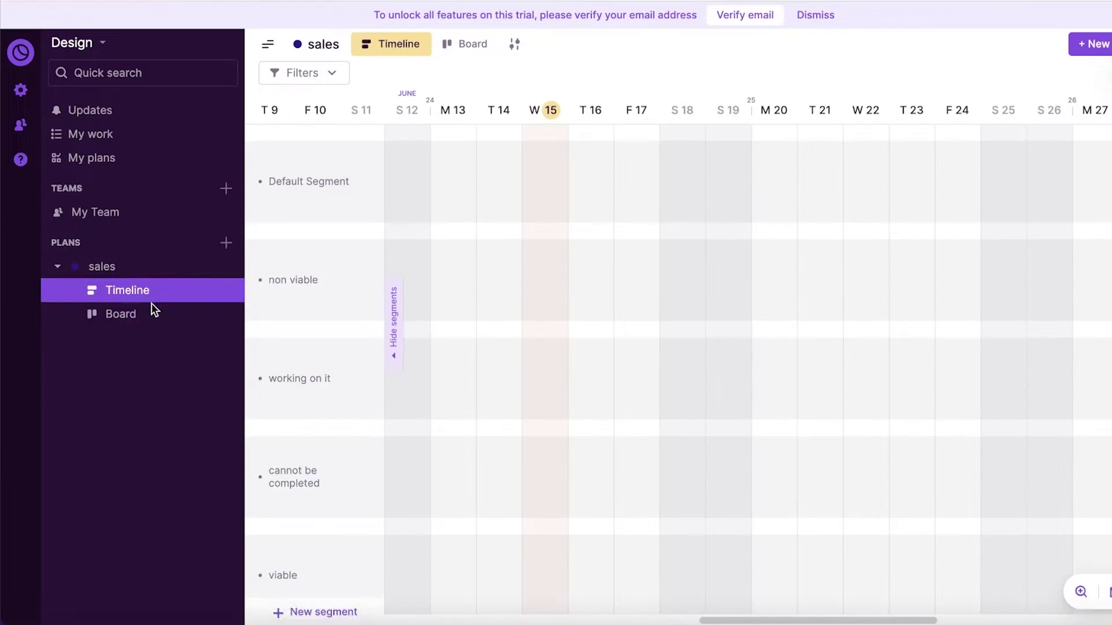
left_click(144, 315)
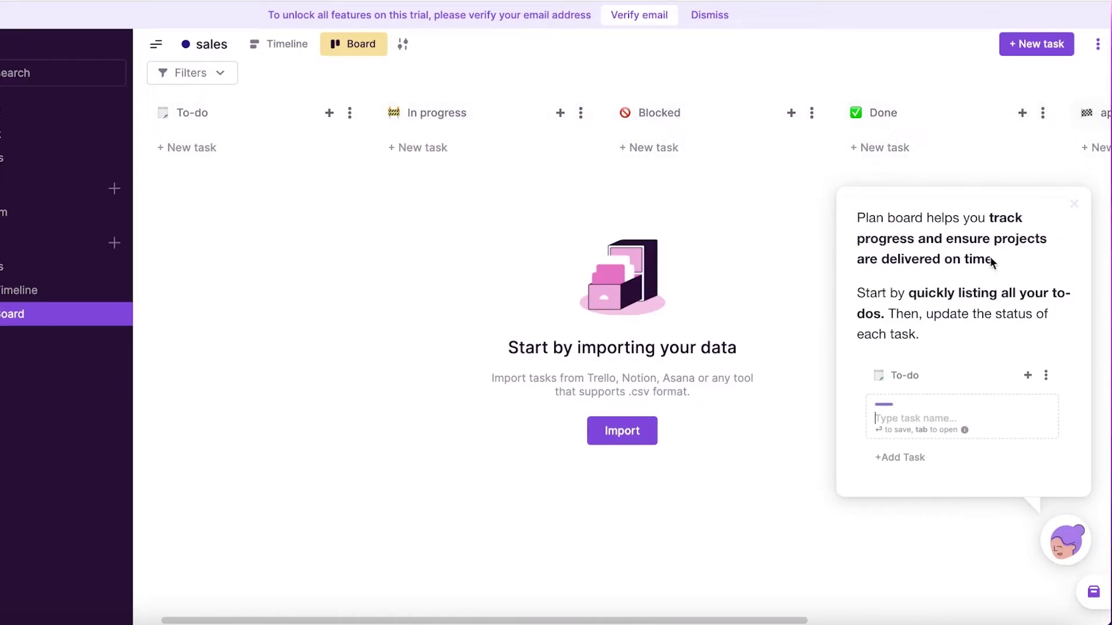
Examine the board's view settings, plan actions and segment filter, and dismiss the plan board tip.
left_click(400, 44)
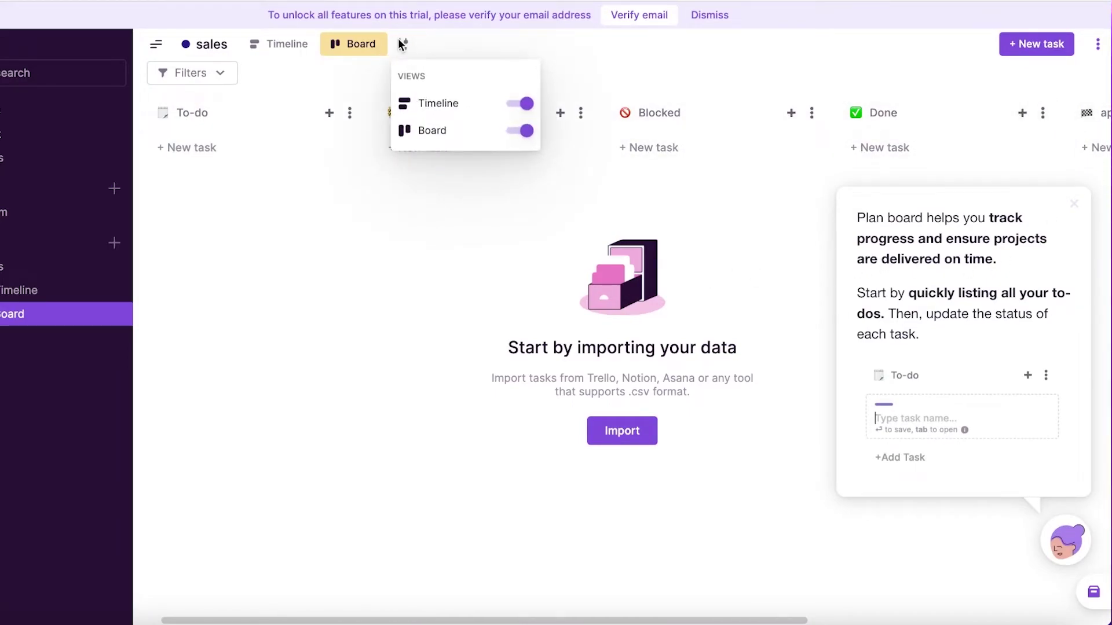
left_click(1095, 47)
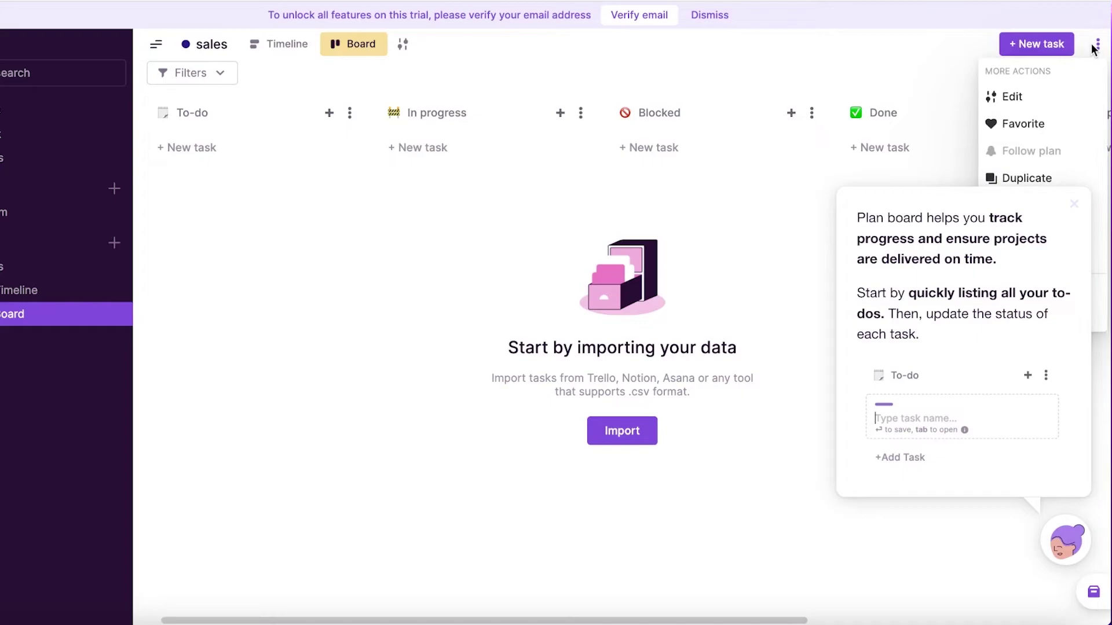
left_click(163, 75)
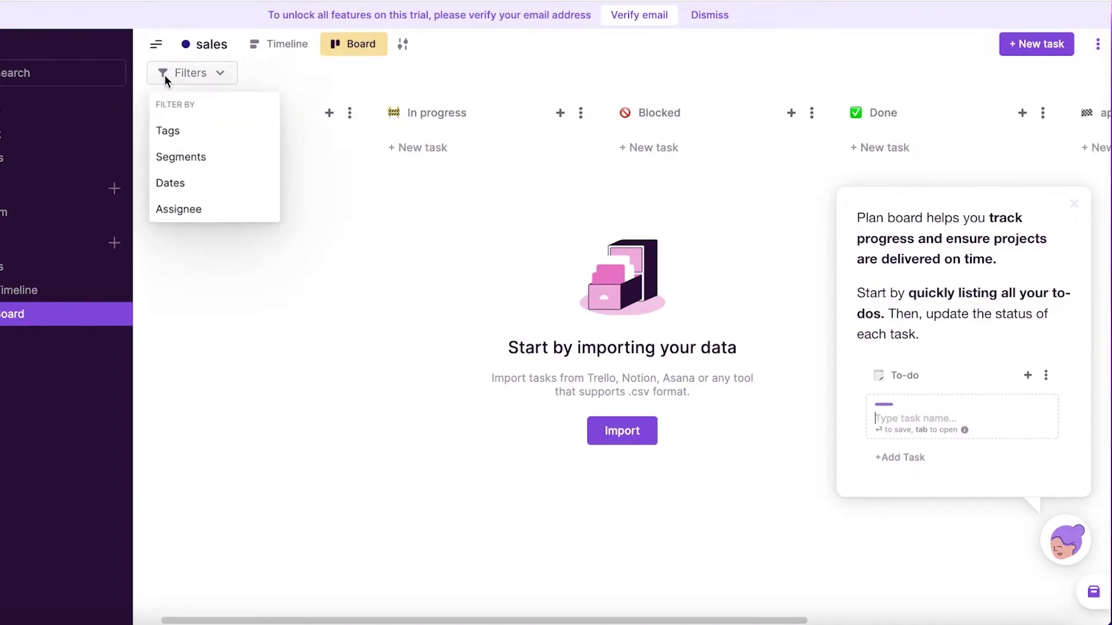
left_click(205, 170)
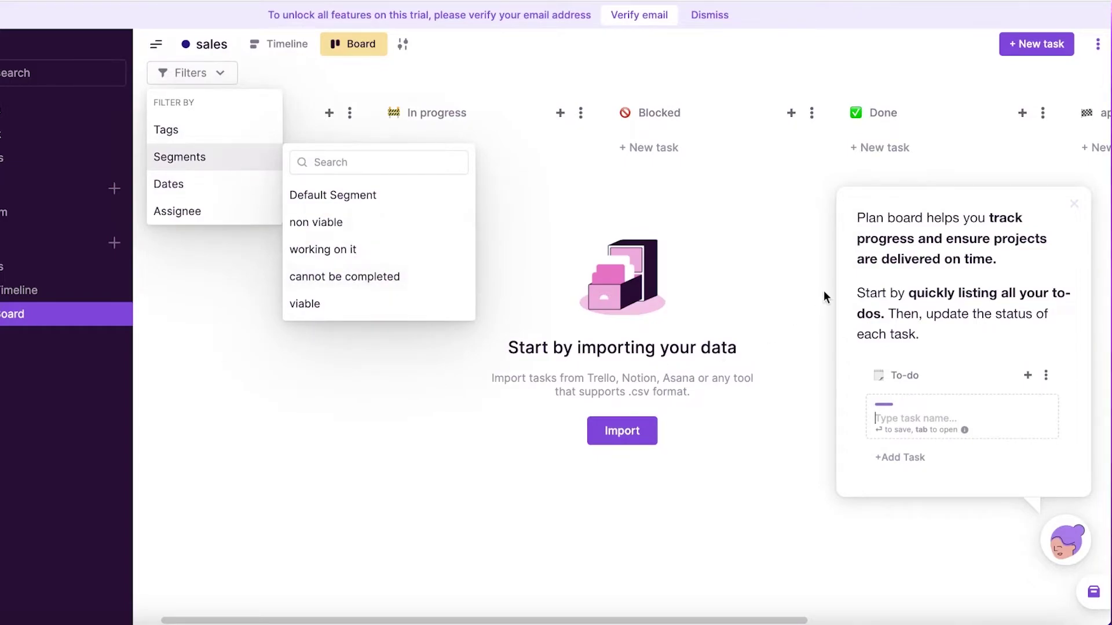
left_click(824, 290)
left_click(1078, 202)
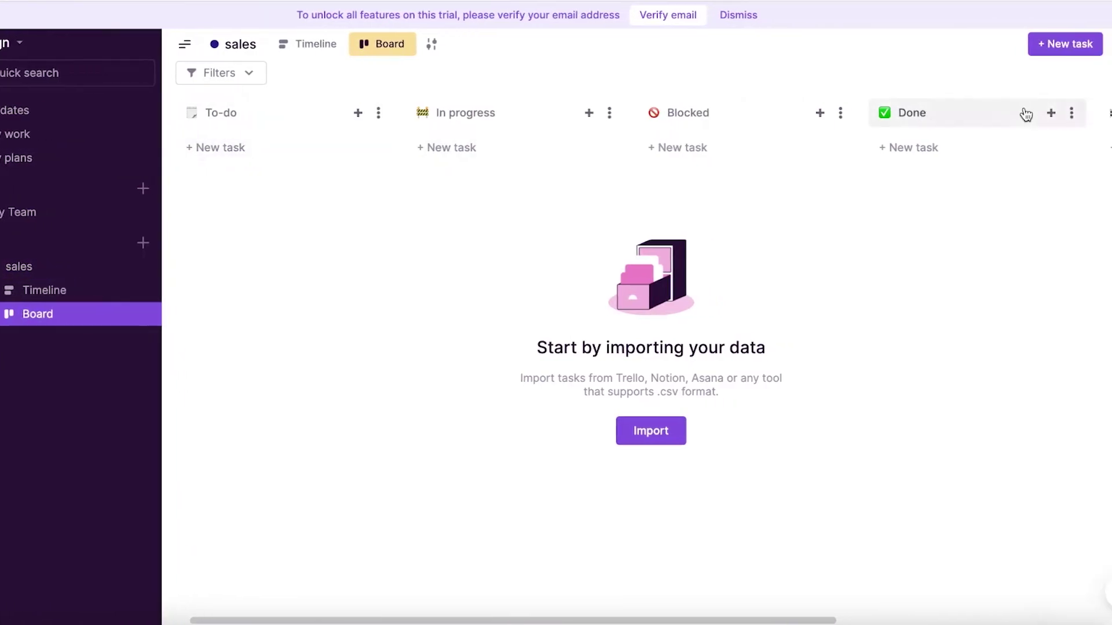
Discard a blank new task, and add the tasks sample 1, sample 2 and a second sample 2 to the To-do column.
left_click(1051, 46)
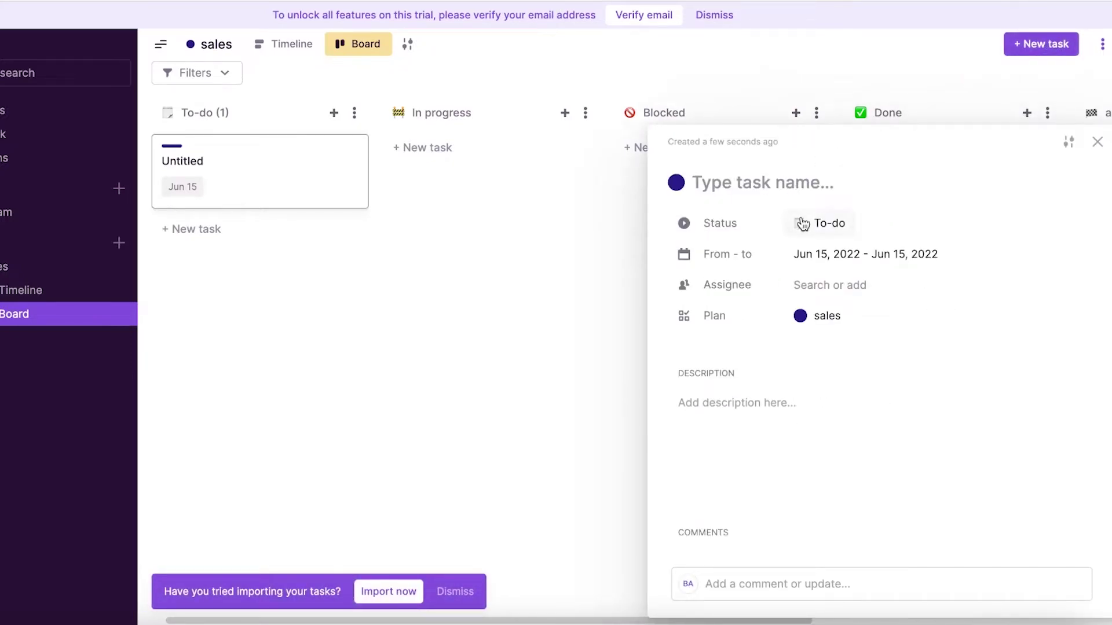
left_click(1096, 141)
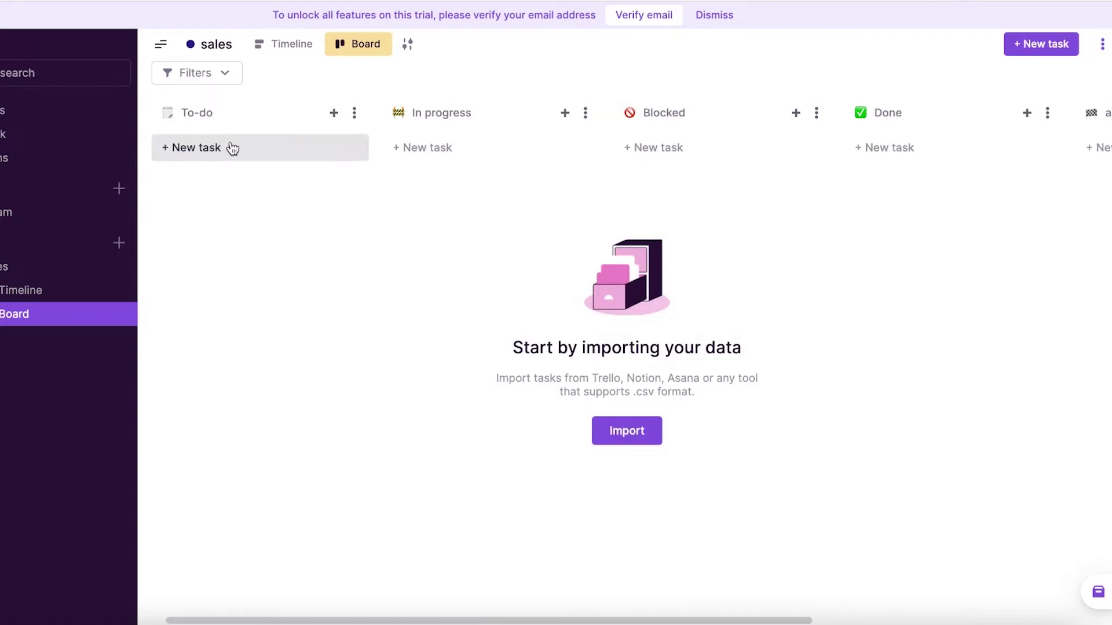
left_click(220, 151)
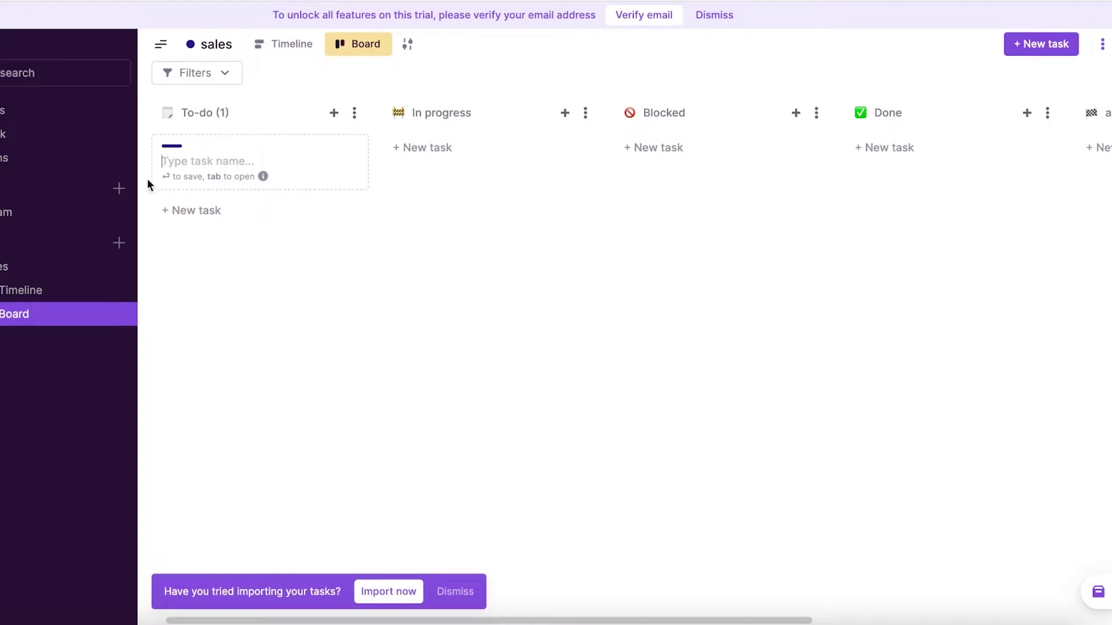
type("sample 1")
key("Return")
type("sample 2")
key("Return")
left_click(643, 201)
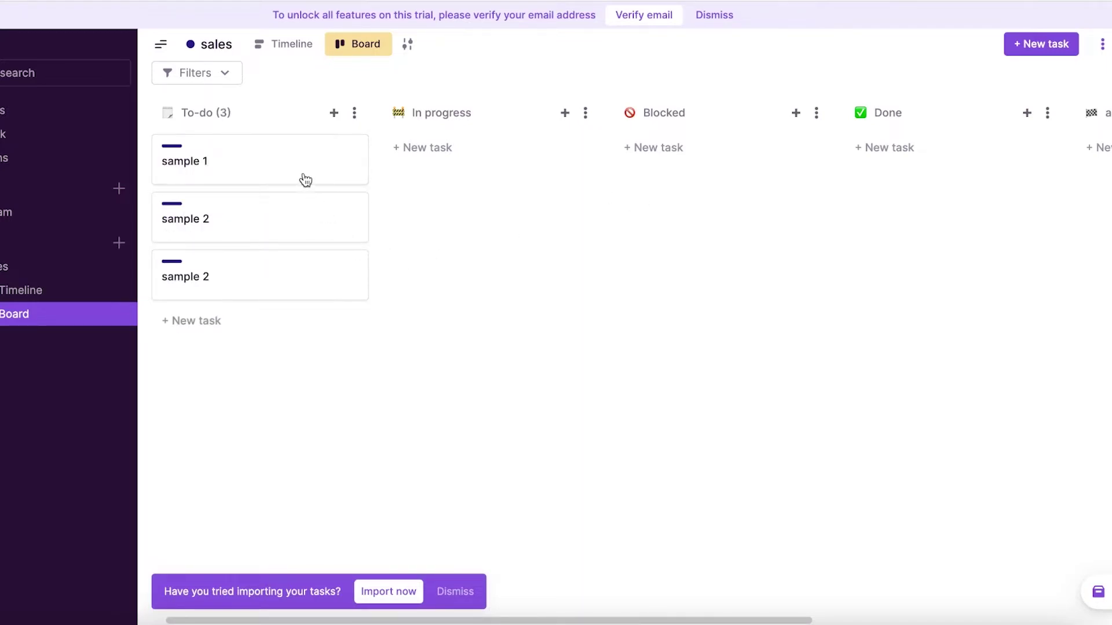
Schedule the sample 1 task from June 25 to June 30, 2022.
left_click(247, 156)
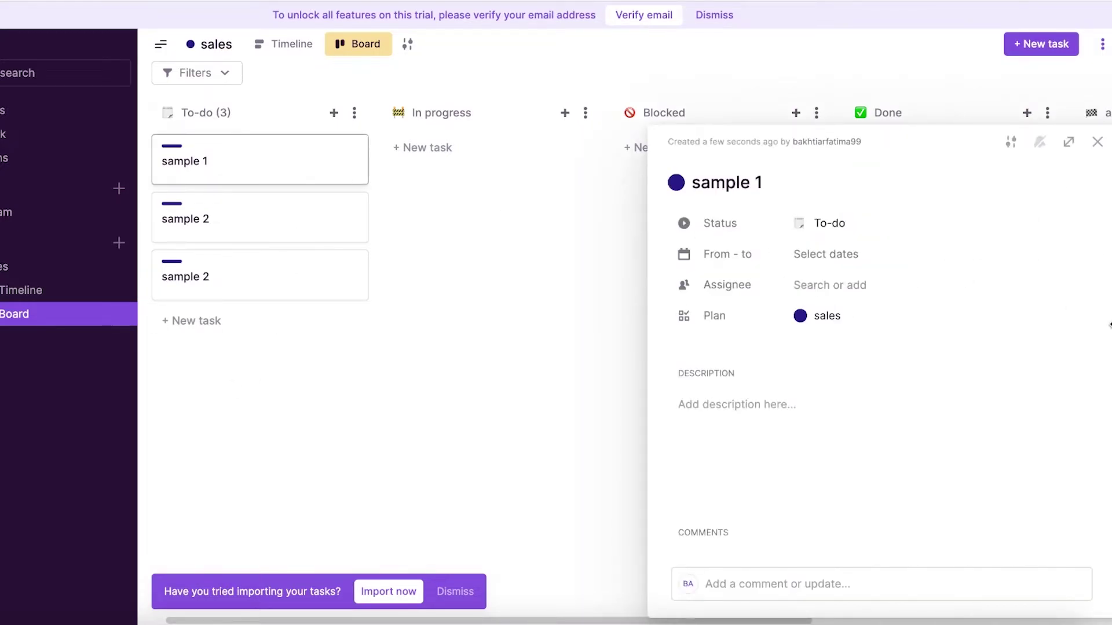
left_click(817, 255)
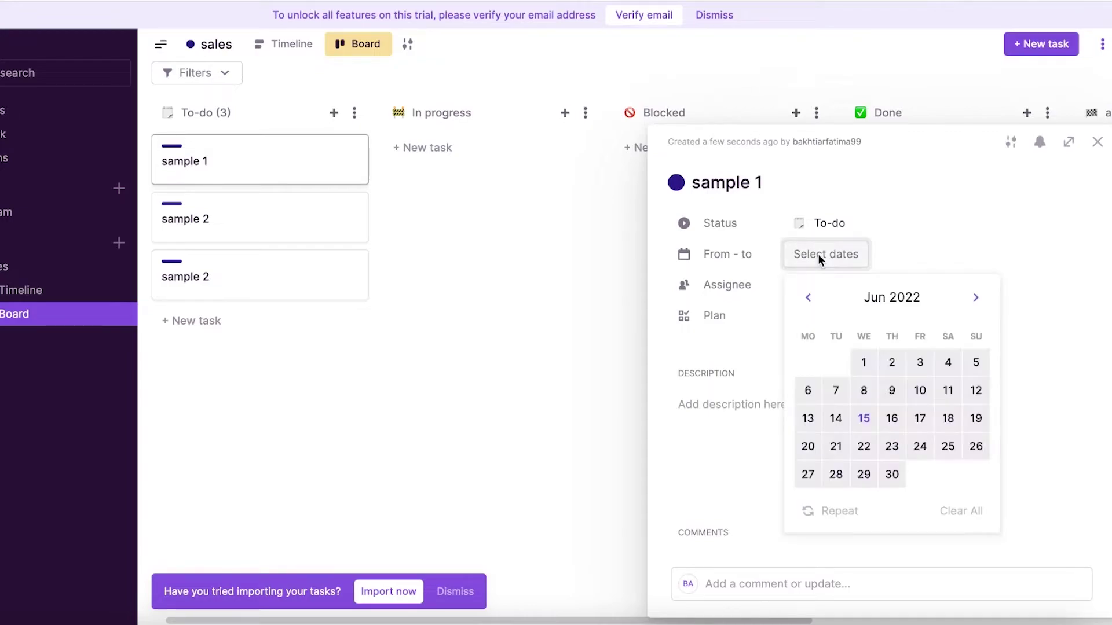
left_click(919, 446)
left_click(967, 426)
left_click(948, 422)
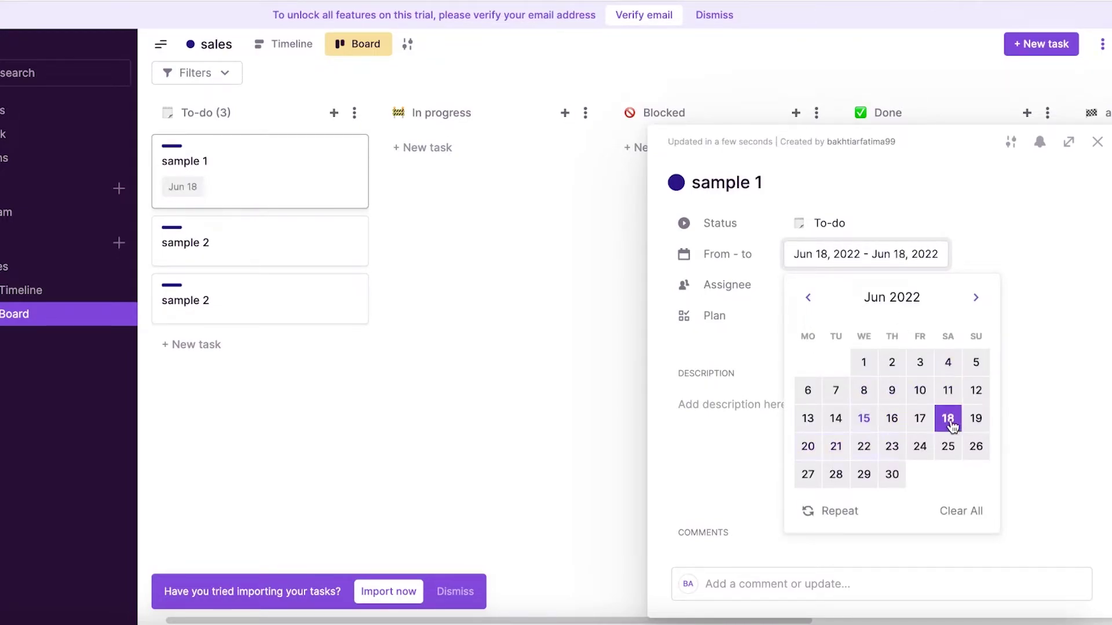
left_click(892, 446)
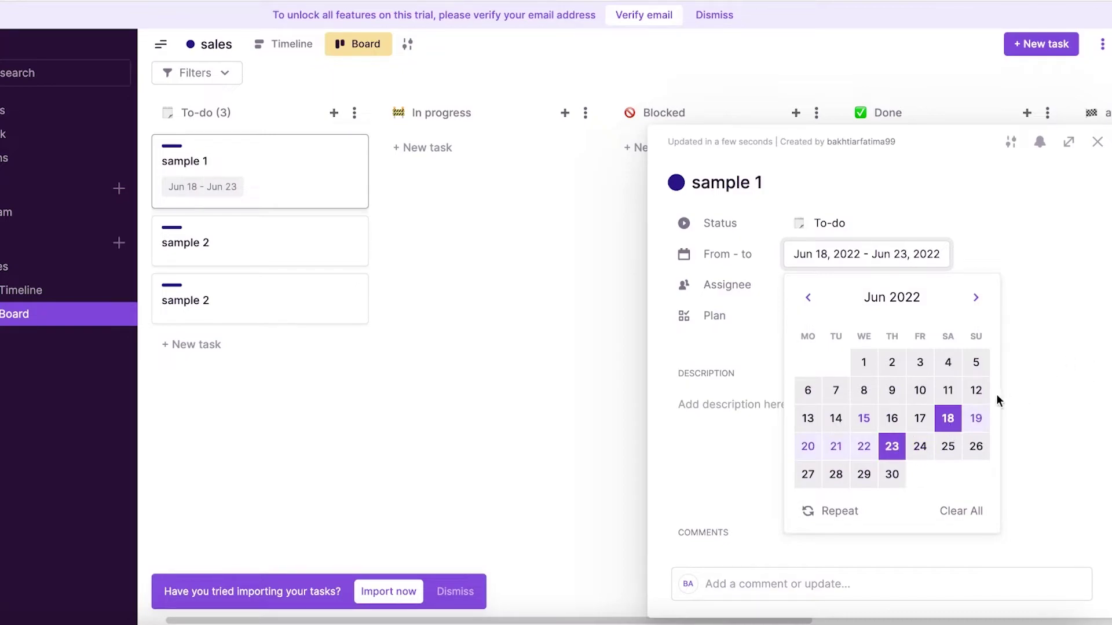
left_click(920, 418)
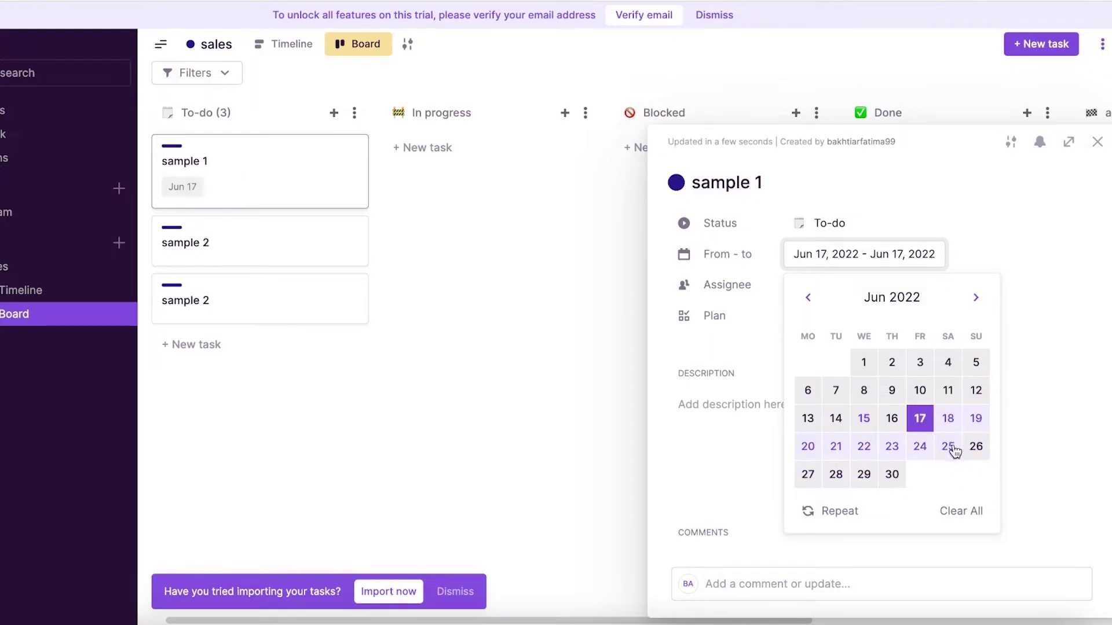
left_click(949, 449)
left_click(892, 478)
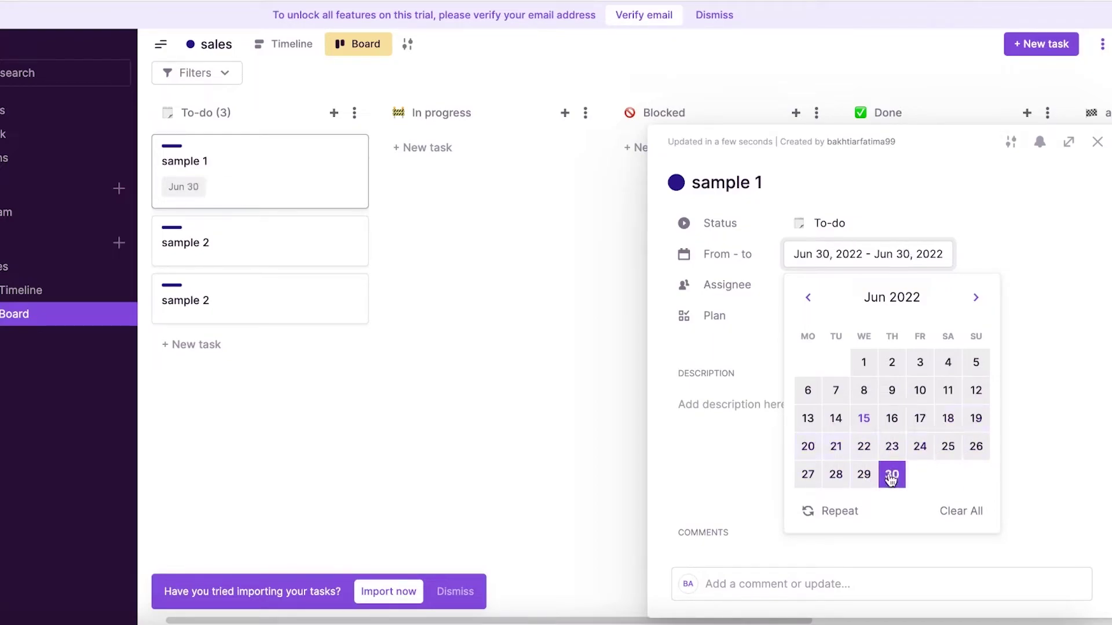
left_click(941, 451)
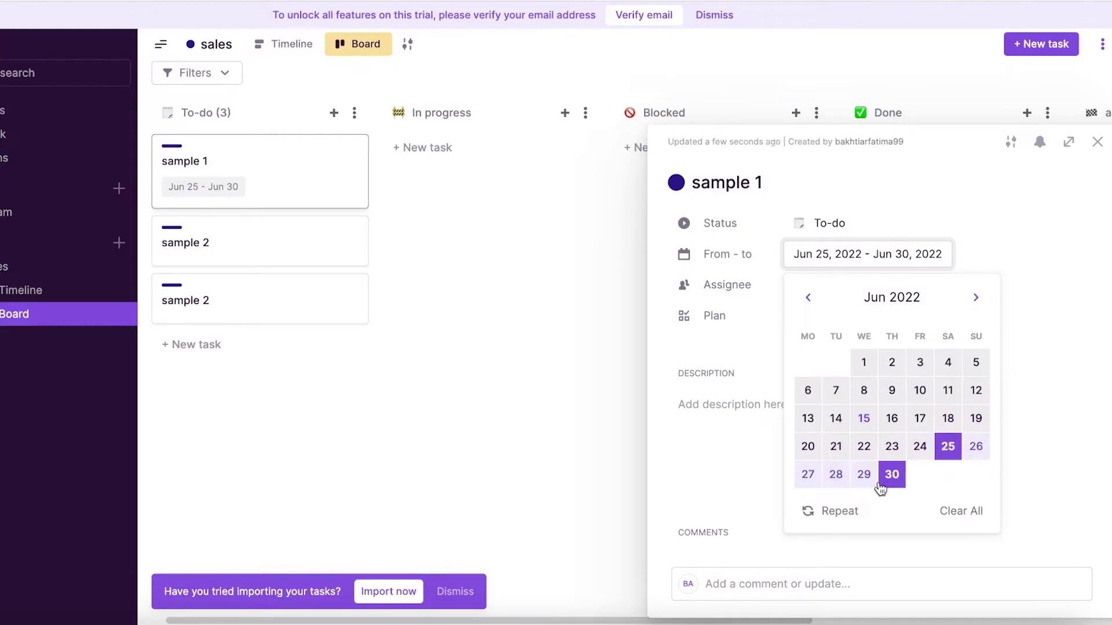
left_click(748, 447)
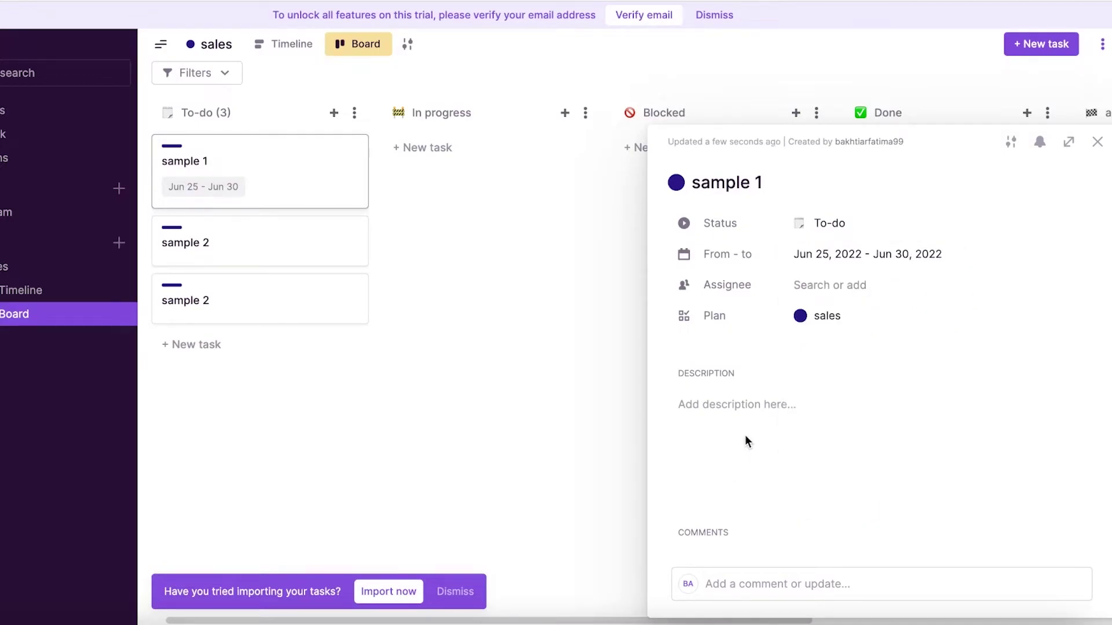
Assign the sample 1 task to User 1.
left_click(839, 284)
left_click(832, 371)
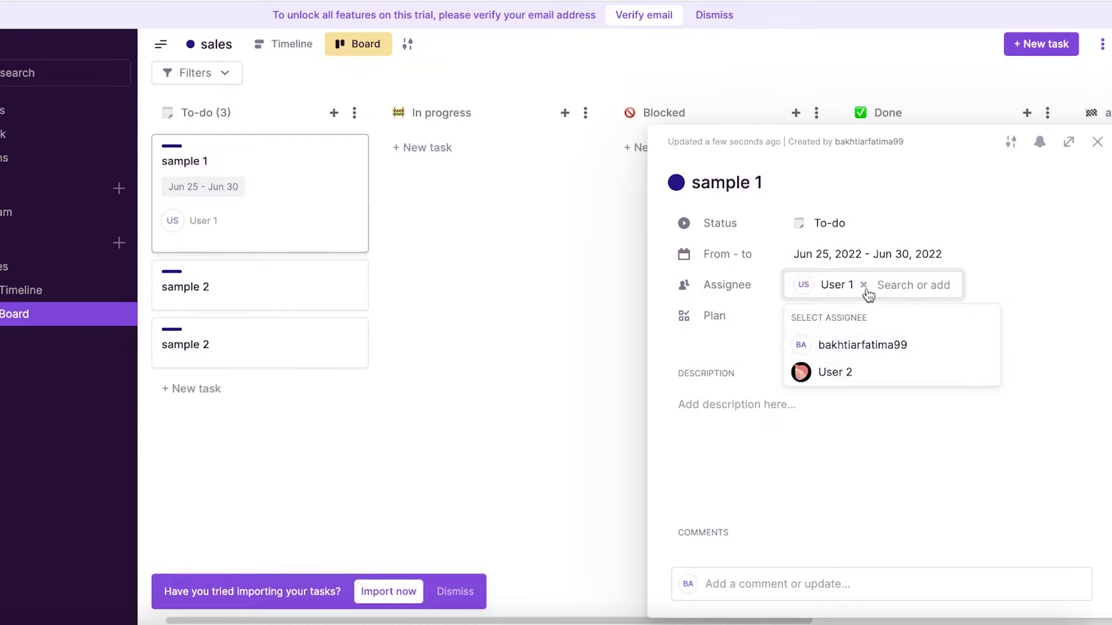
left_click(1037, 279)
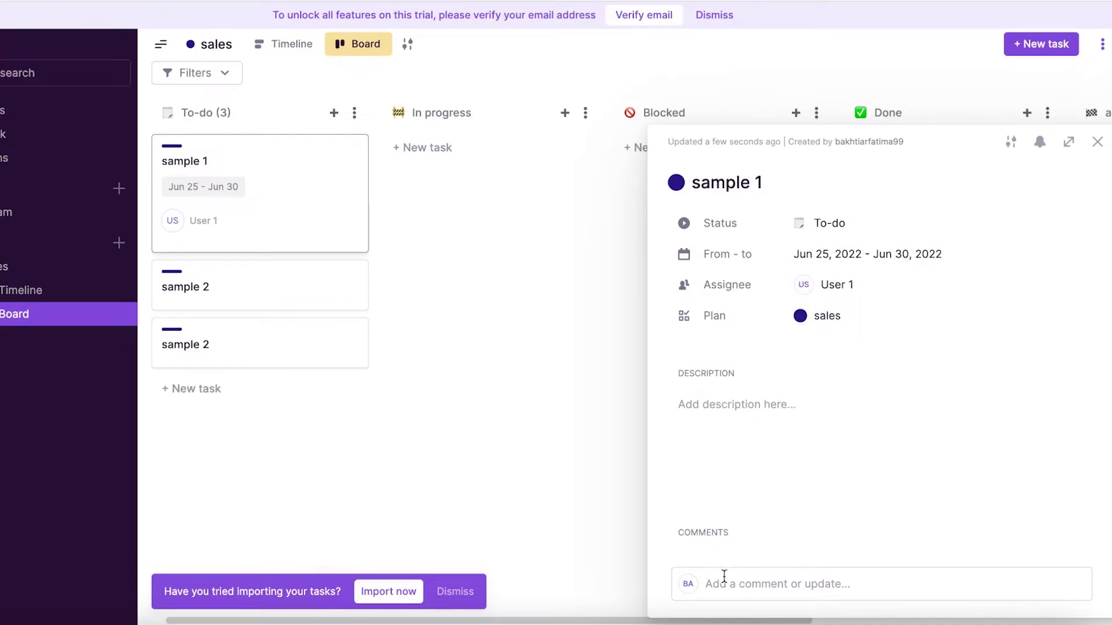
Review the additional properties, sections and actions available for the sample 1 task, and close the task.
left_click(1011, 143)
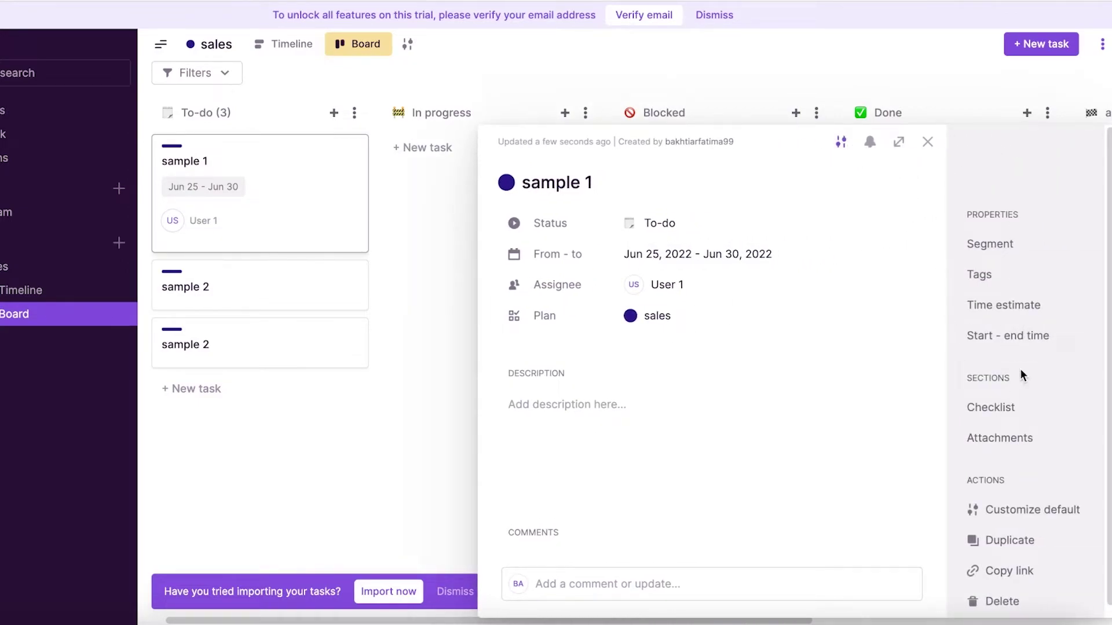
scroll(1017, 352, "down", 1)
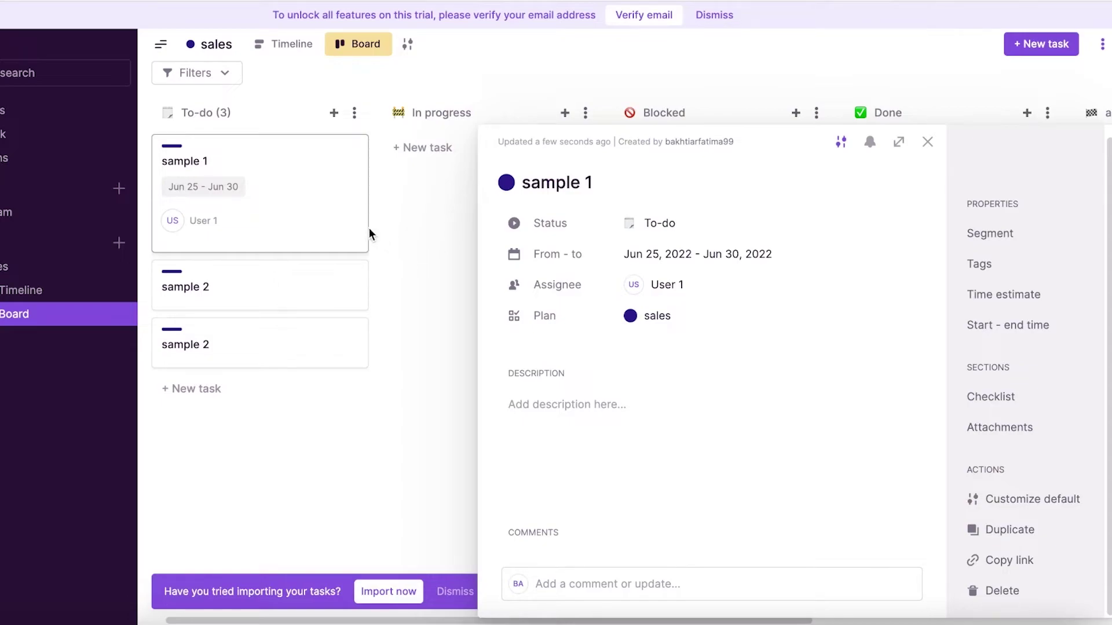
left_click(404, 193)
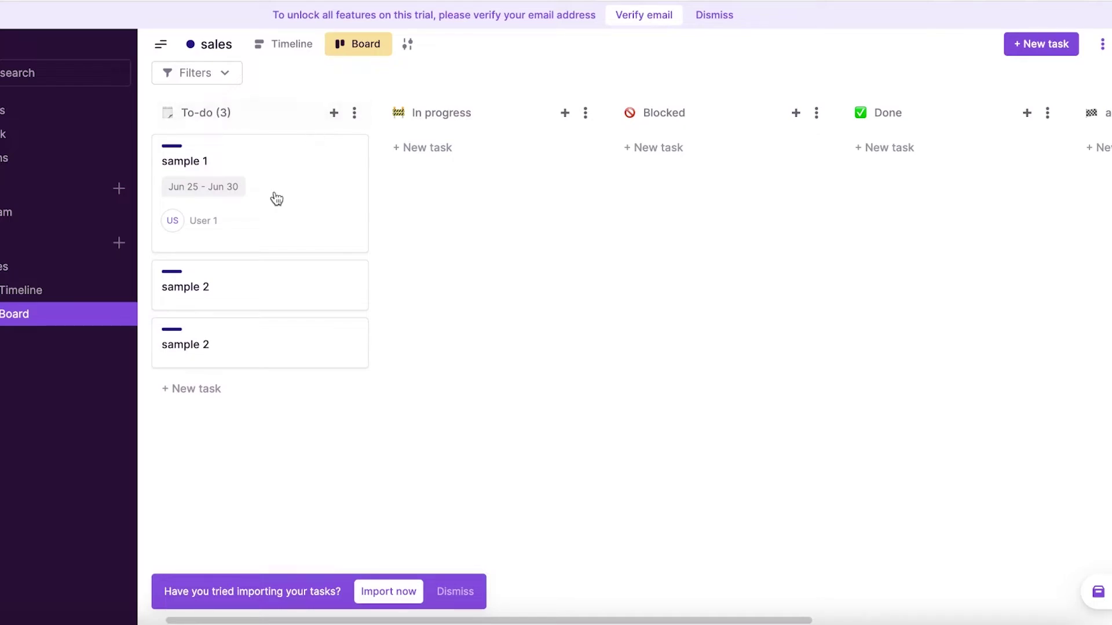
Move the sample 1 task to In progress and on to Done, and start a new status column after approved.
left_click_drag(212, 159, 446, 181)
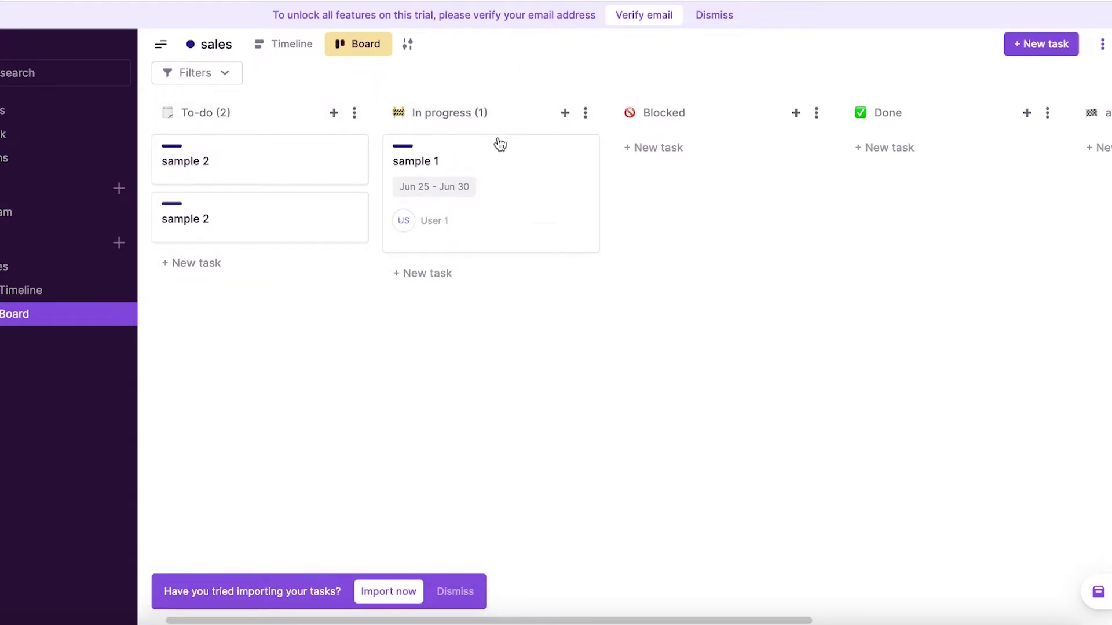
left_click_drag(437, 169, 908, 169)
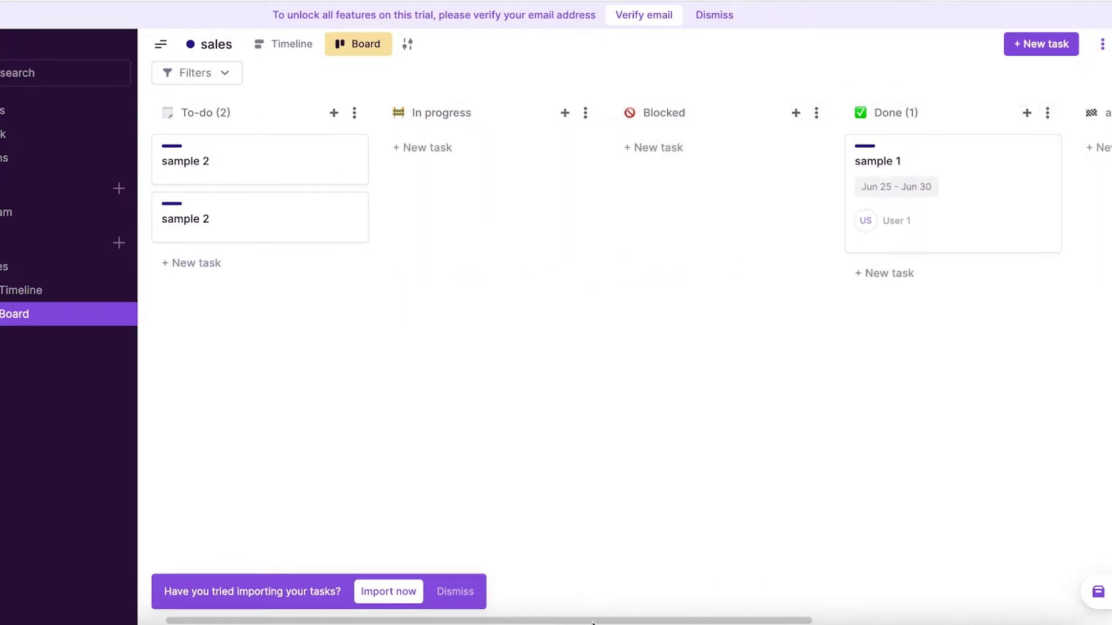
left_click_drag(738, 620, 1042, 602)
left_click(941, 115)
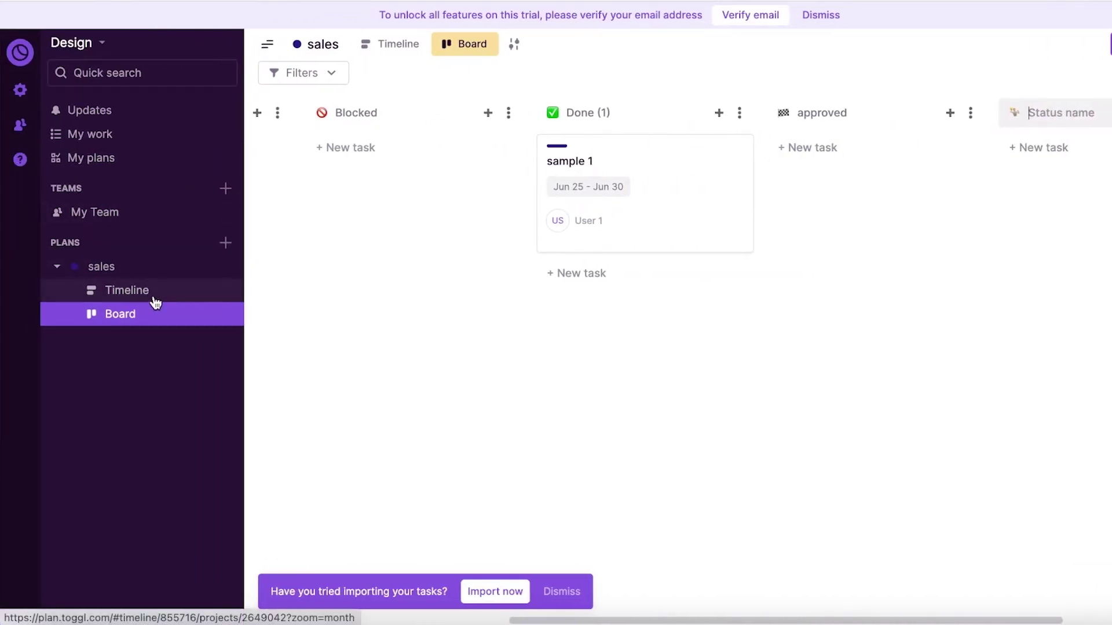
Open the sales plan's timeline and add a milestone named 1 year of business on July 1, visible everywhere.
left_click(47, 298)
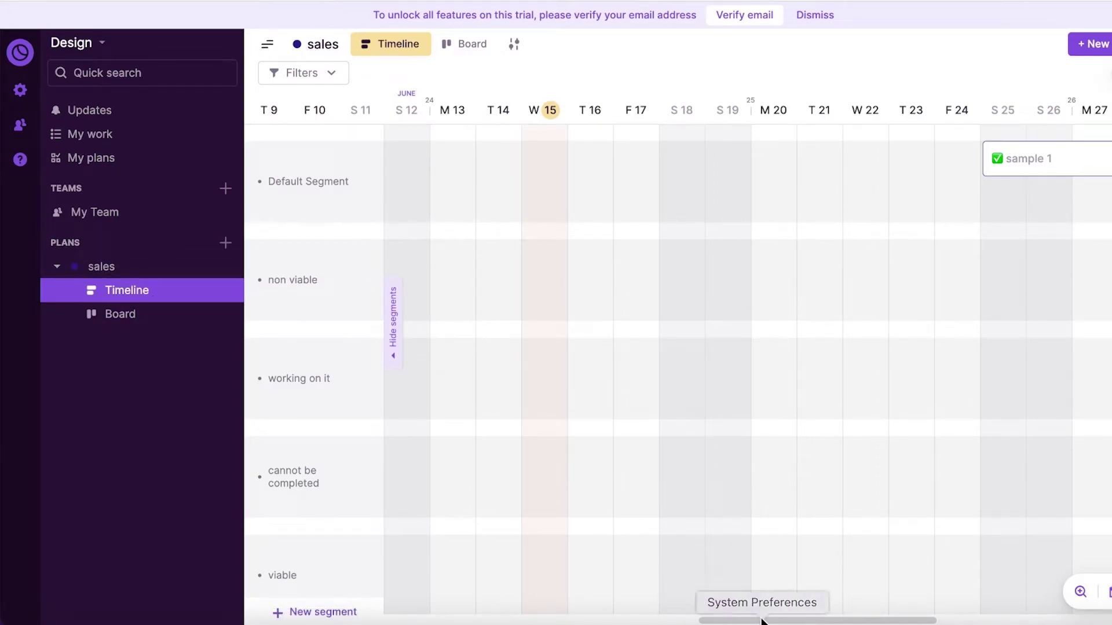
scroll(763, 620, "right", 6)
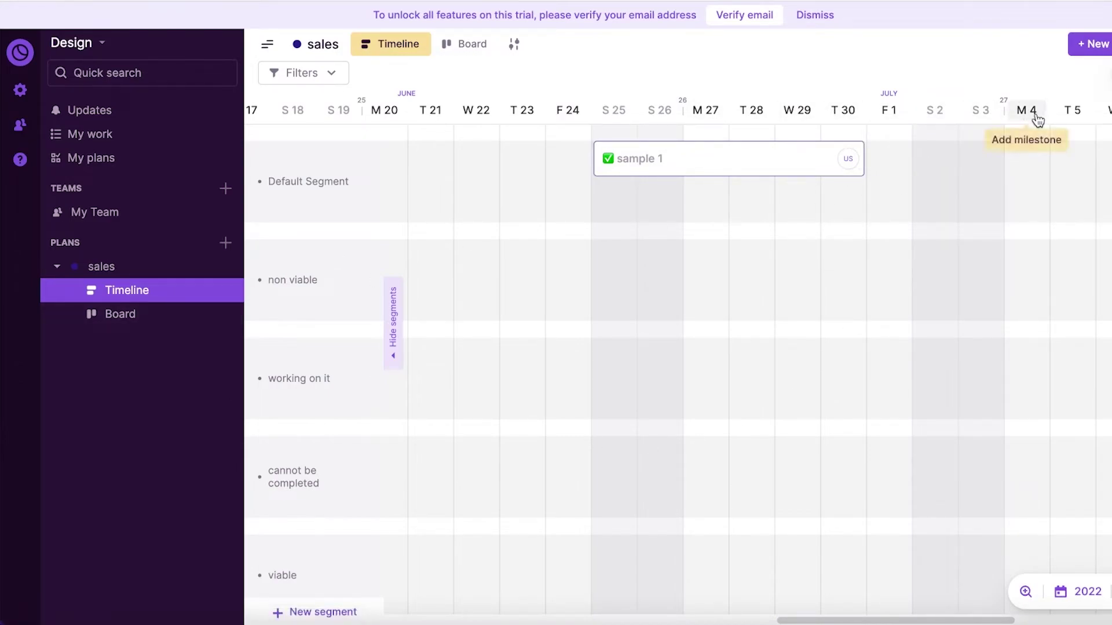
left_click_drag(827, 622, 932, 597)
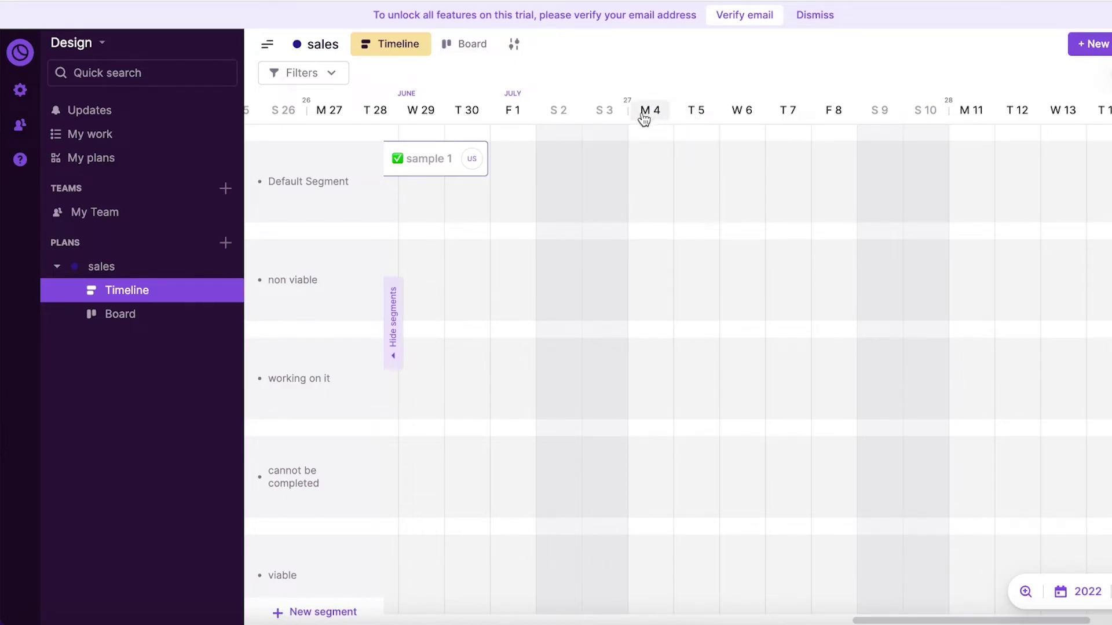
left_click(517, 113)
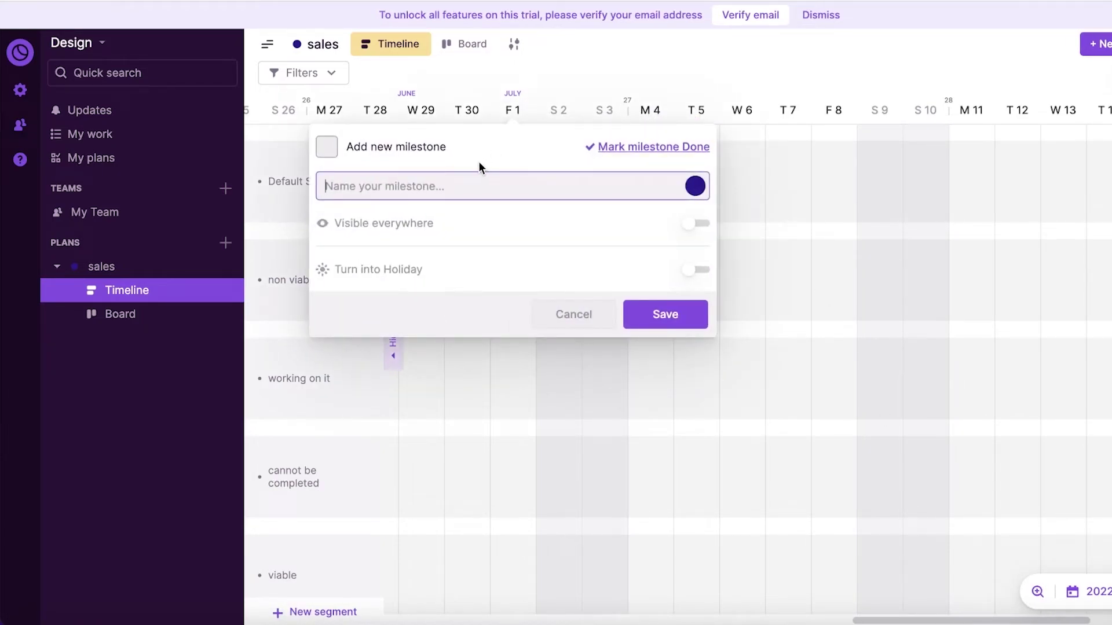
left_click(326, 148)
left_click(409, 192)
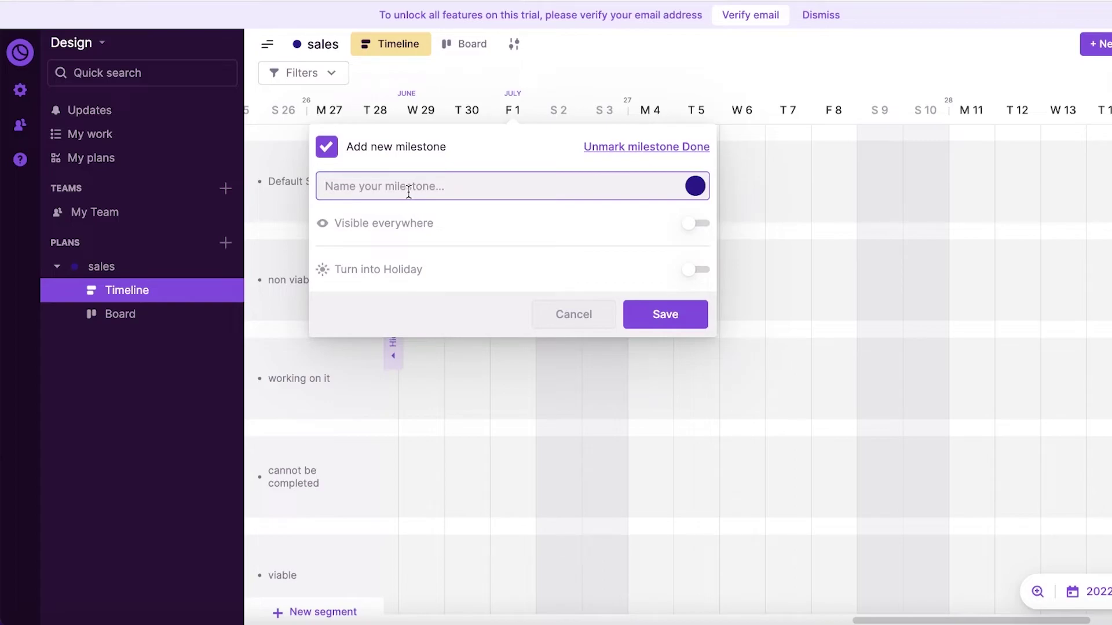
type("1 year of business")
left_click(700, 225)
left_click(699, 272)
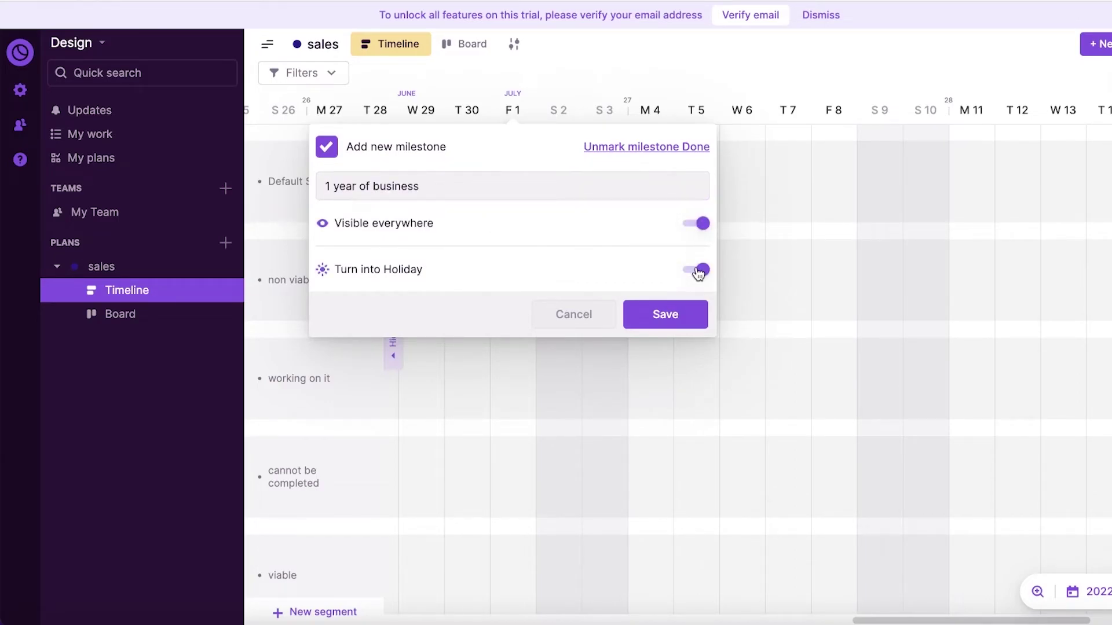
left_click(699, 272)
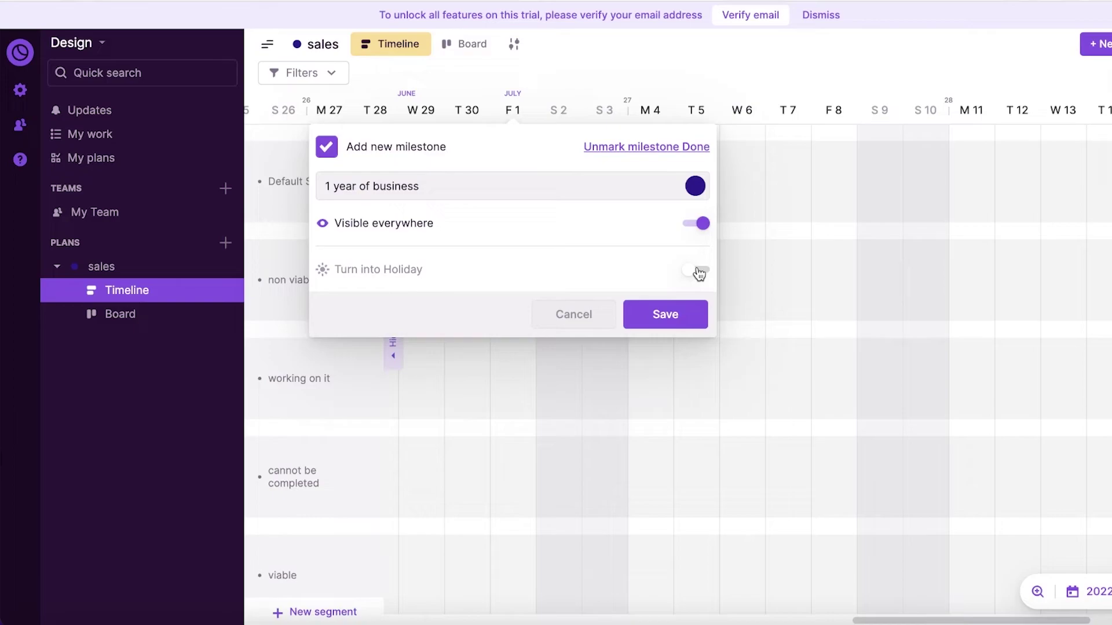
left_click(339, 148)
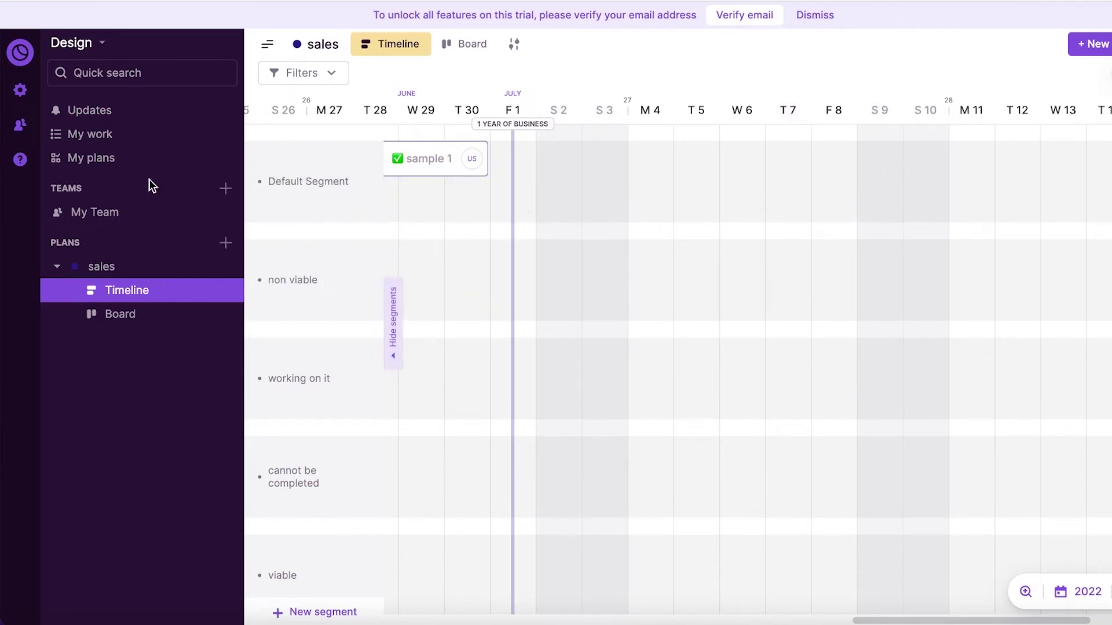
View the My plans timeline and the My work monthly overview.
left_click(137, 158)
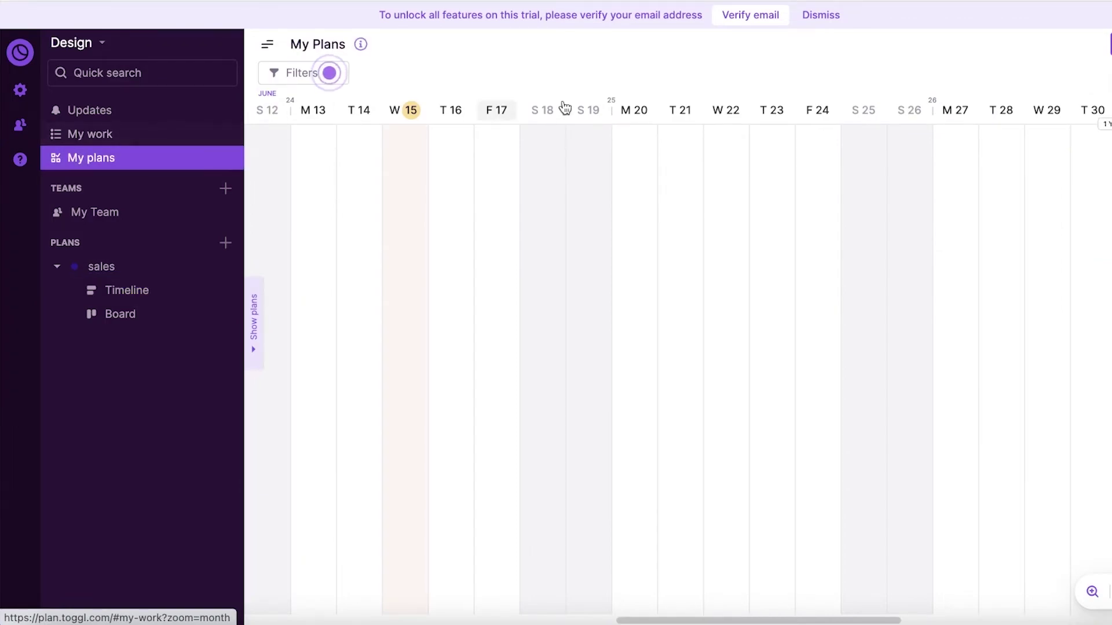
left_click(110, 131)
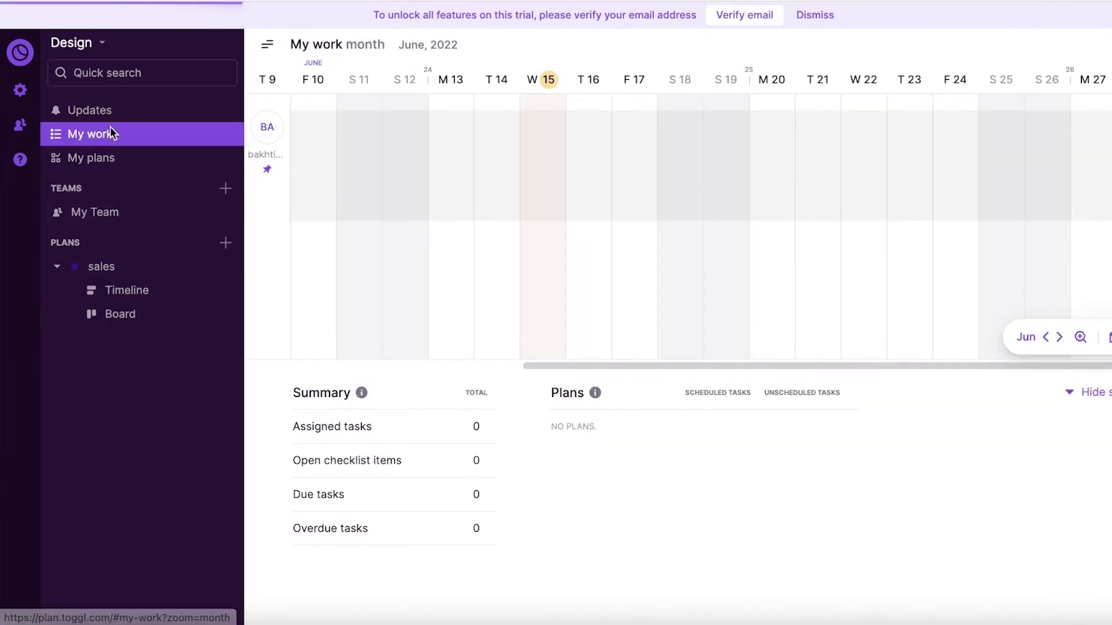
Switch to the Toggl Plan website's pricing page and compare the features and prices of the Team and Business plans.
left_click(837, 74)
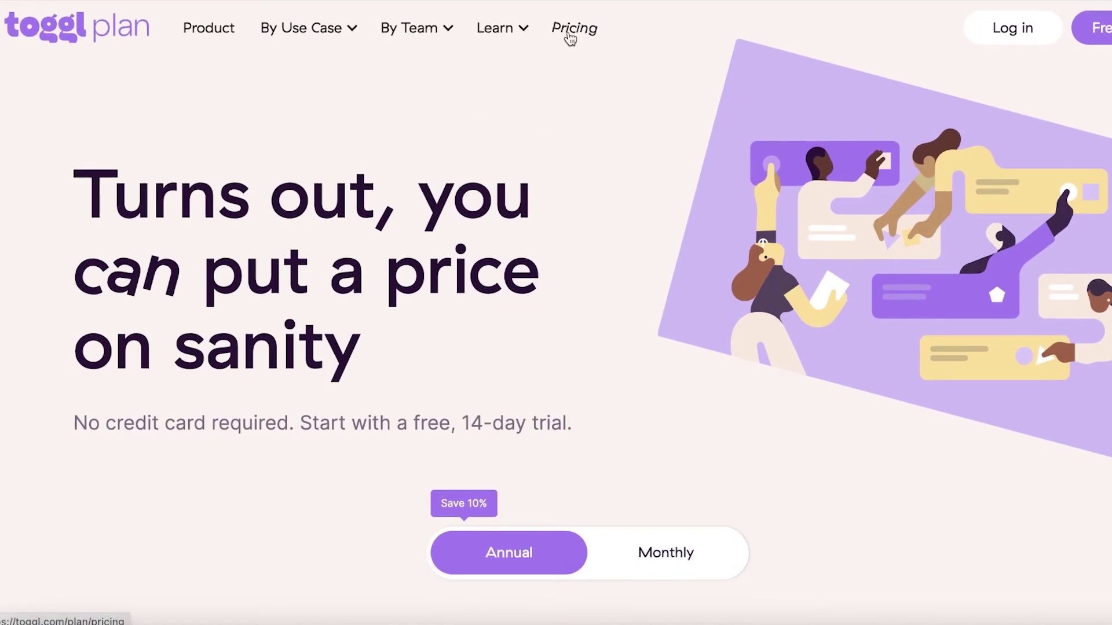
scroll(595, 115, "down", 10)
scroll(962, 168, "up", 1)
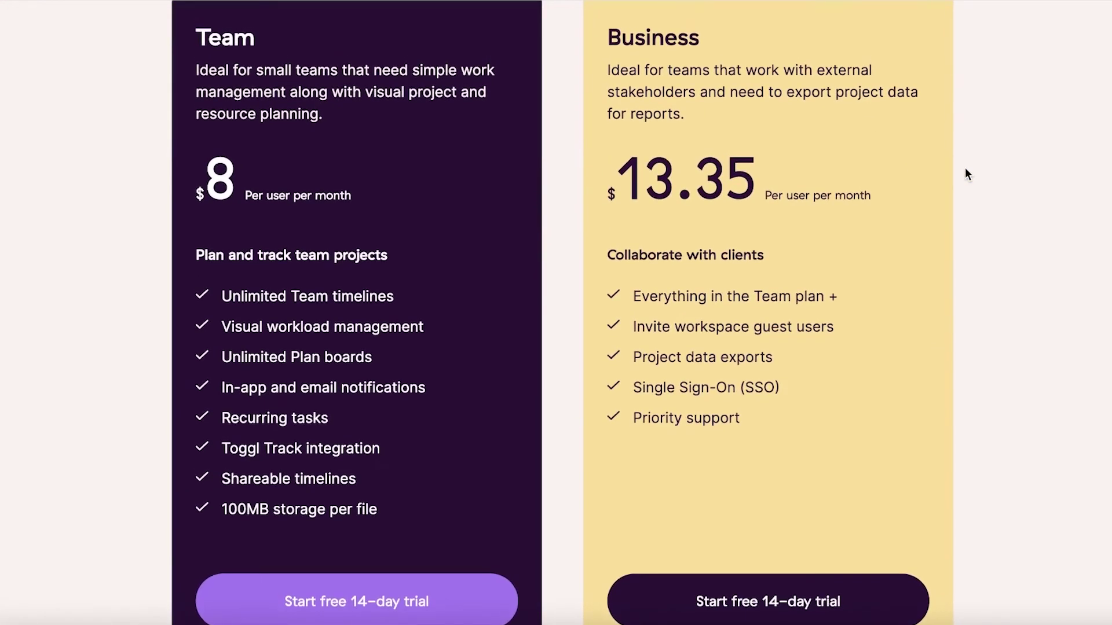
scroll(965, 168, "down", 1)
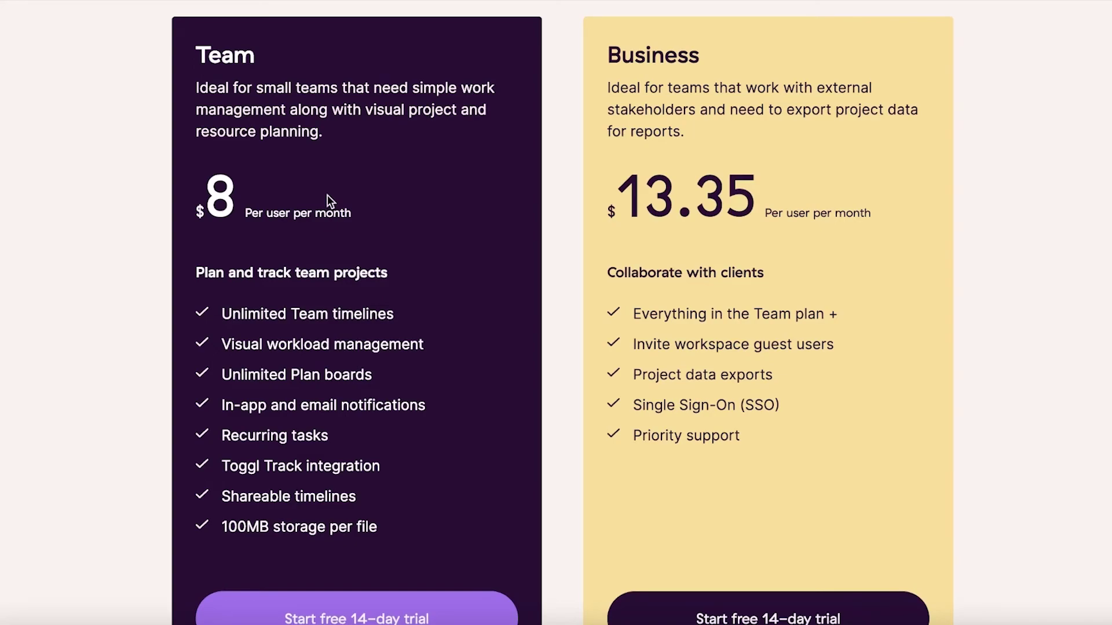
scroll(327, 196, "down", 1)
scroll(329, 185, "up", 1)
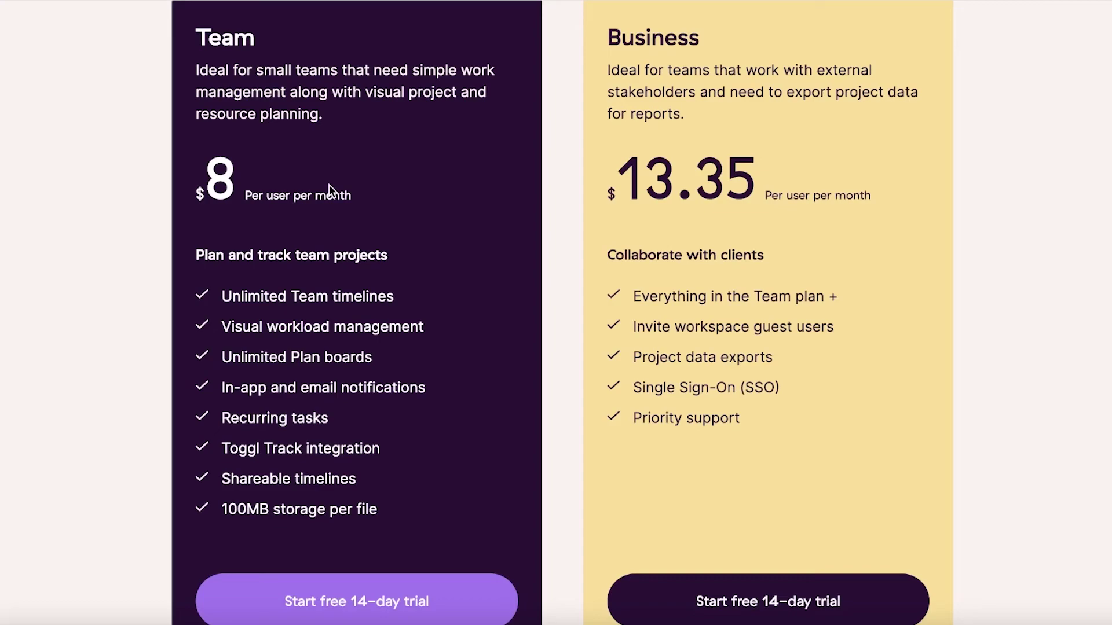
scroll(332, 192, "up", 1)
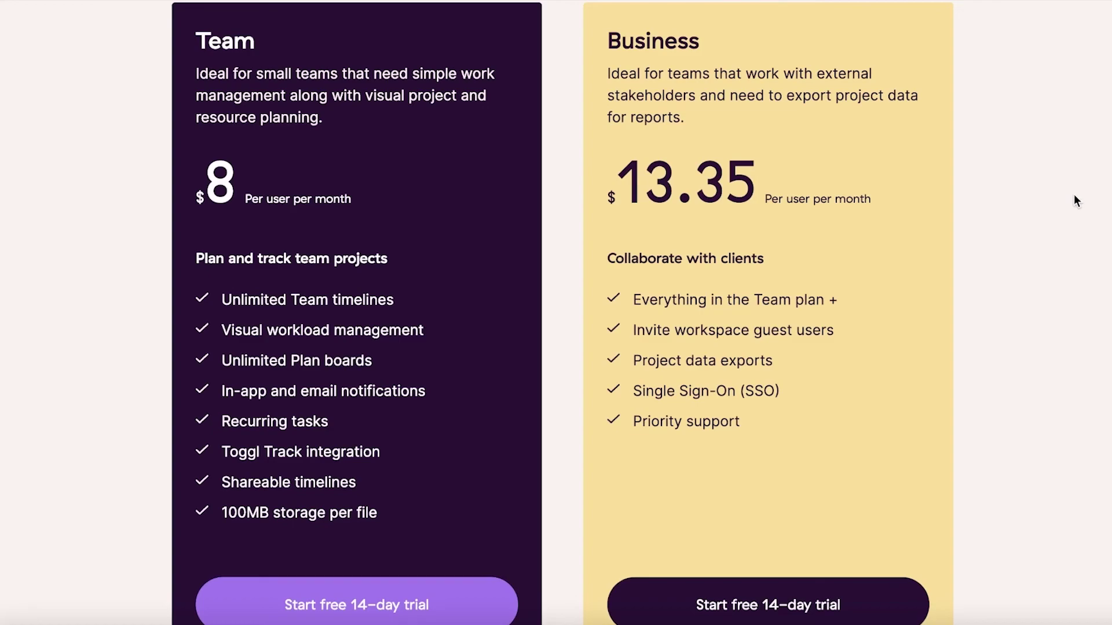
scroll(1074, 197, "up", 10)
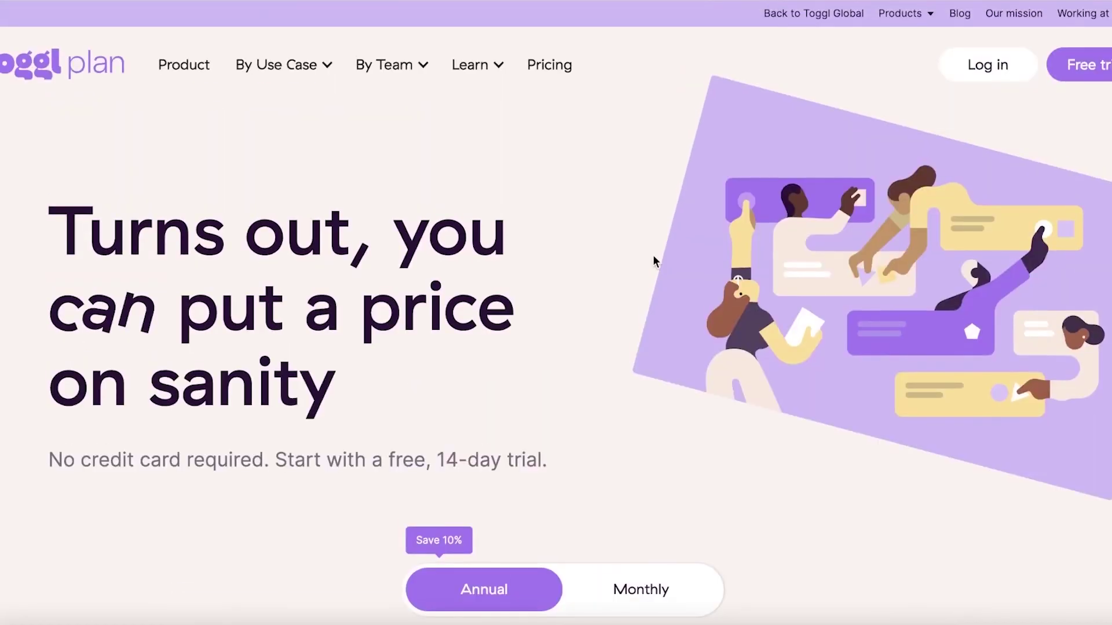
scroll(371, 316, "down", 8)
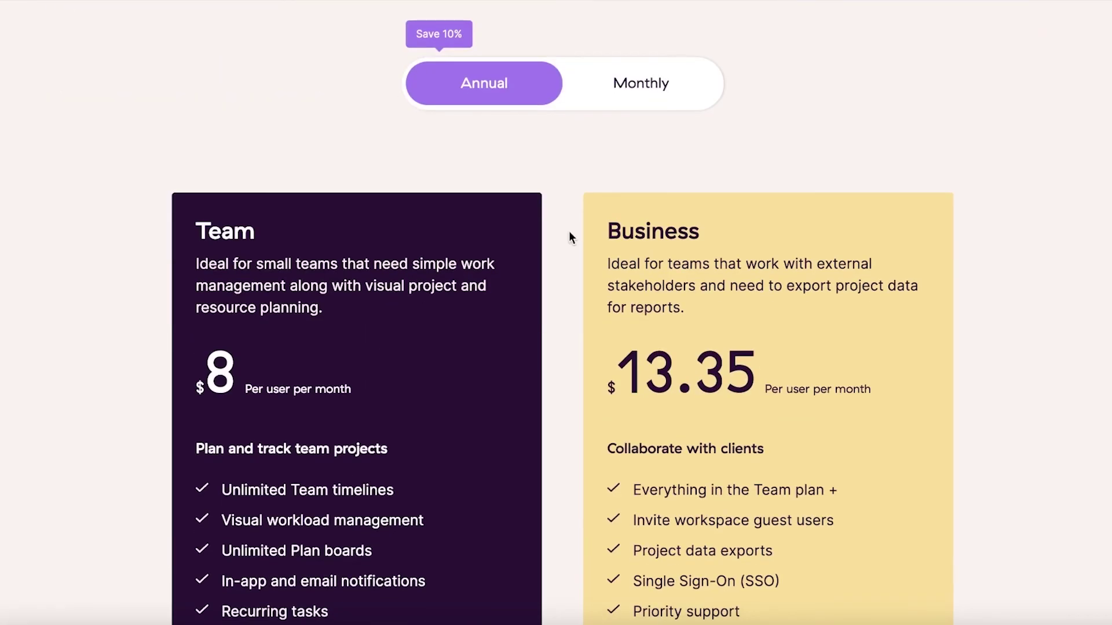
scroll(666, 191, "down", 3)
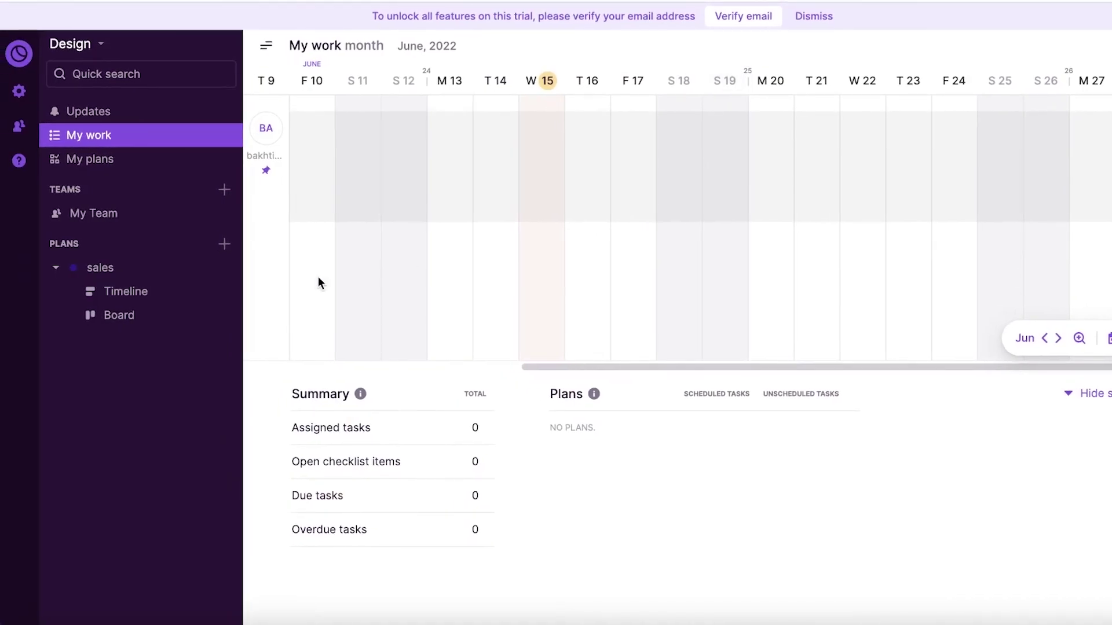
Review the sales plan's timeline around the July 1 milestone and return to its Board view.
left_click(125, 291)
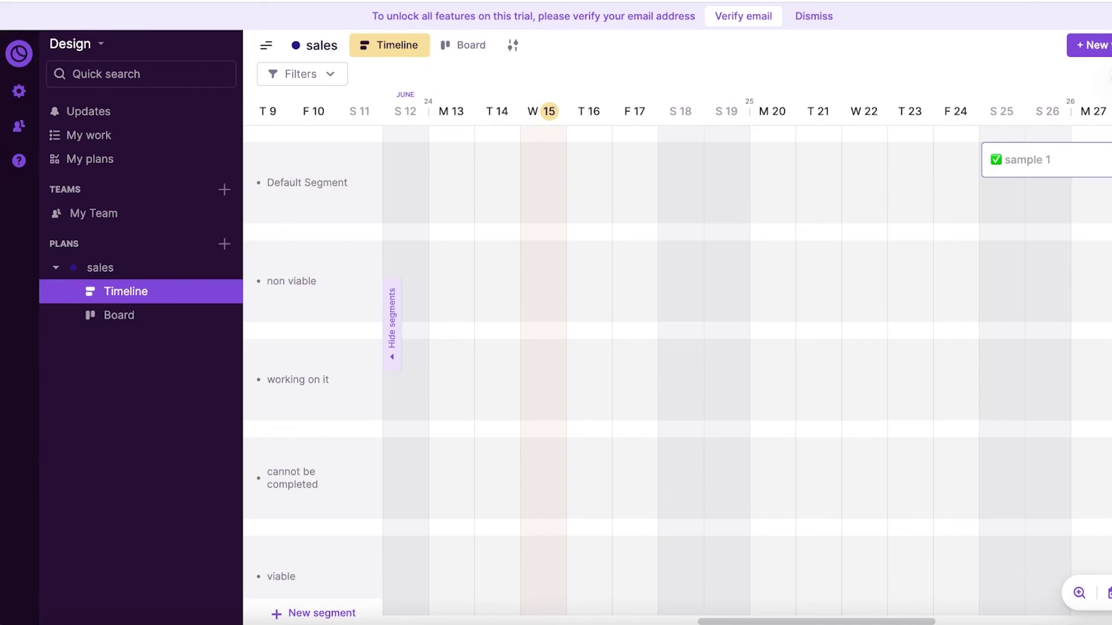
left_click_drag(789, 620, 919, 602)
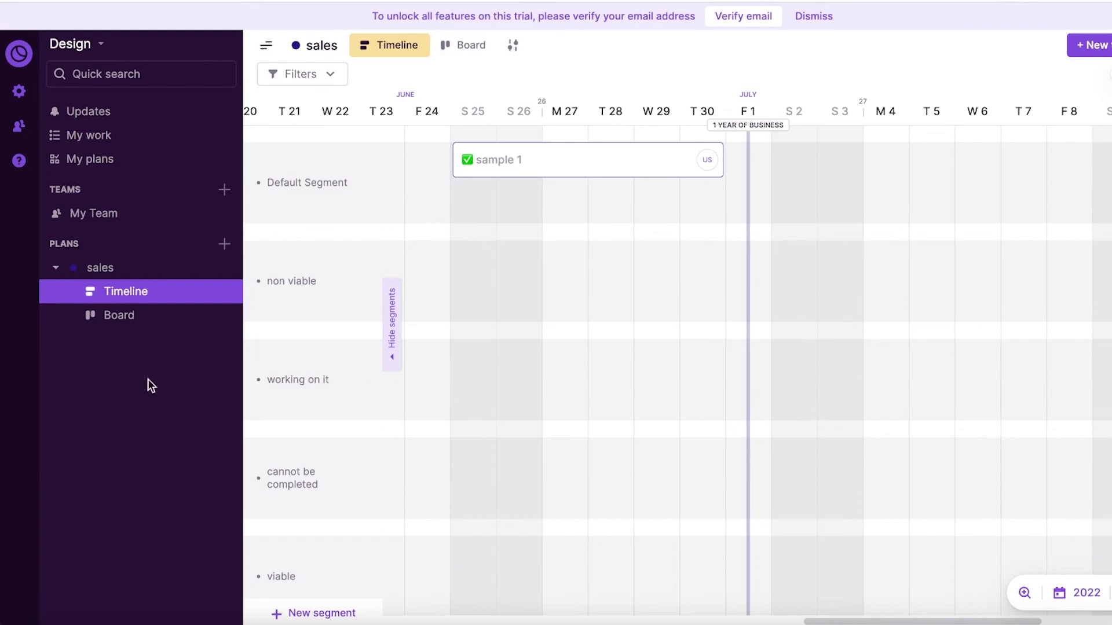
left_click(94, 315)
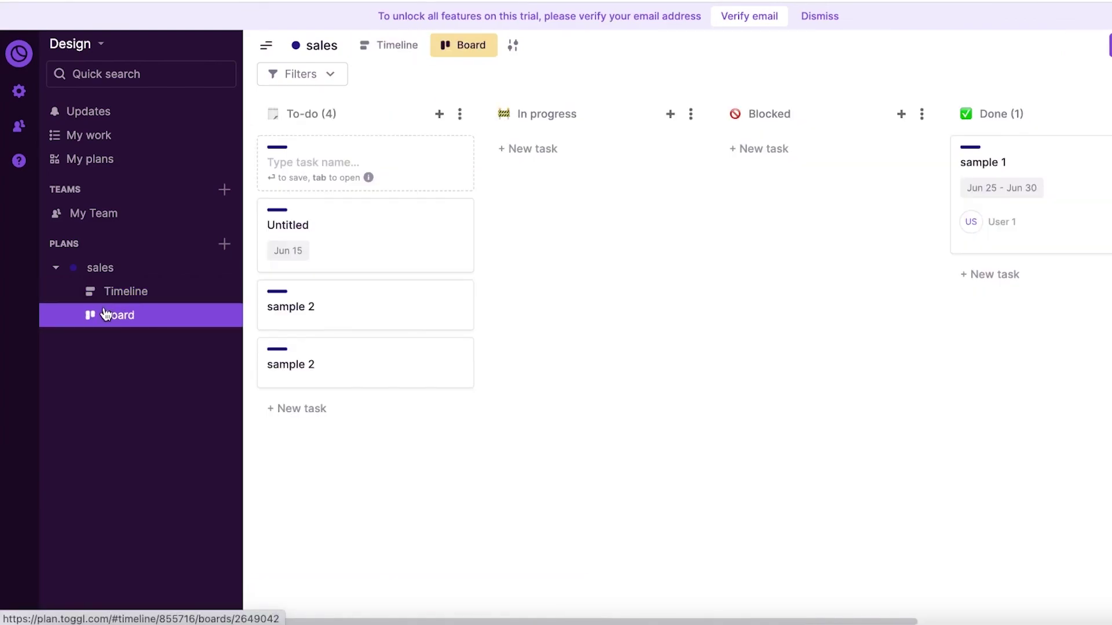